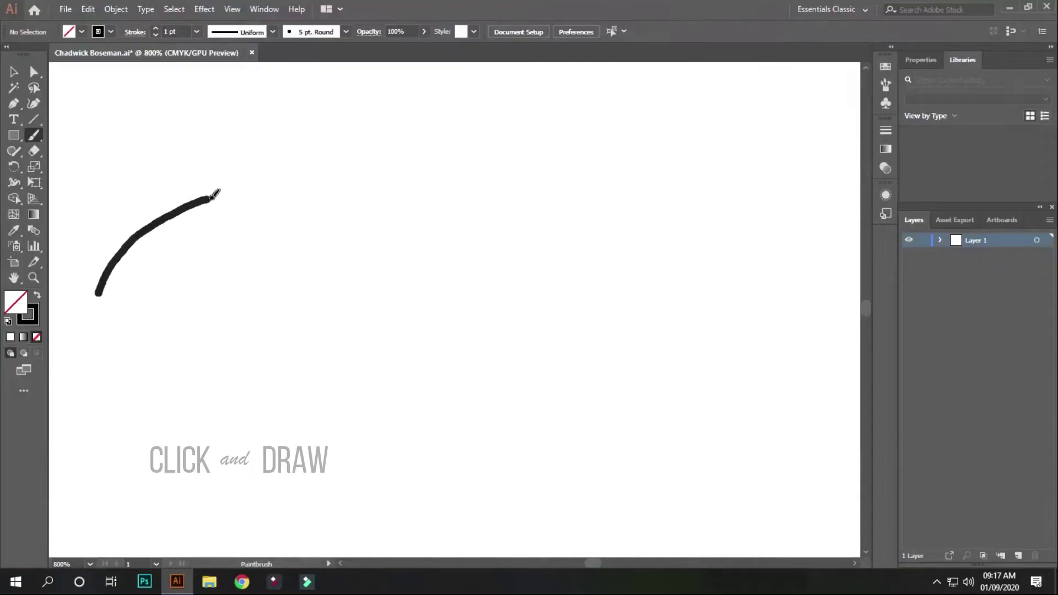
Draw both thick, leaf-shaped eyebrows with 5 pt Round brush strokes.
drag(215, 194, 352, 252)
drag(97, 293, 351, 252)
mouse_move(639, 226)
mouse_down()
mouse_move(559, 223)
mouse_move(673, 256)
mouse_move(762, 302)
mouse_move(720, 226)
mouse_move(764, 302)
mouse_up()
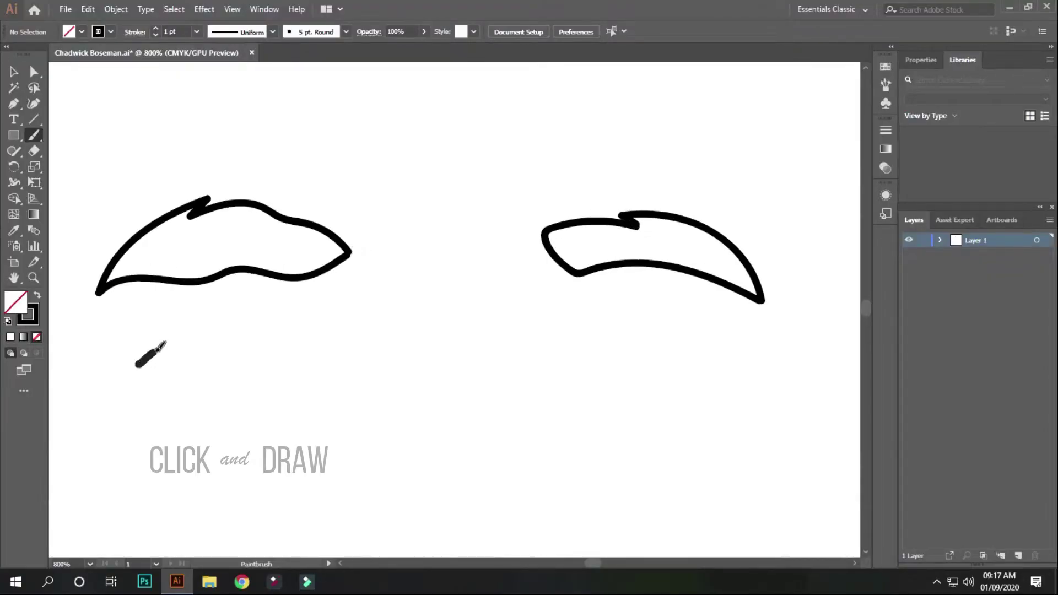
Draw both eyes with upper and lower lids, irises, and a crease above the right eye.
drag(159, 348, 306, 344)
mouse_move(149, 378)
mouse_down()
mouse_move(302, 359)
mouse_move(302, 383)
mouse_up()
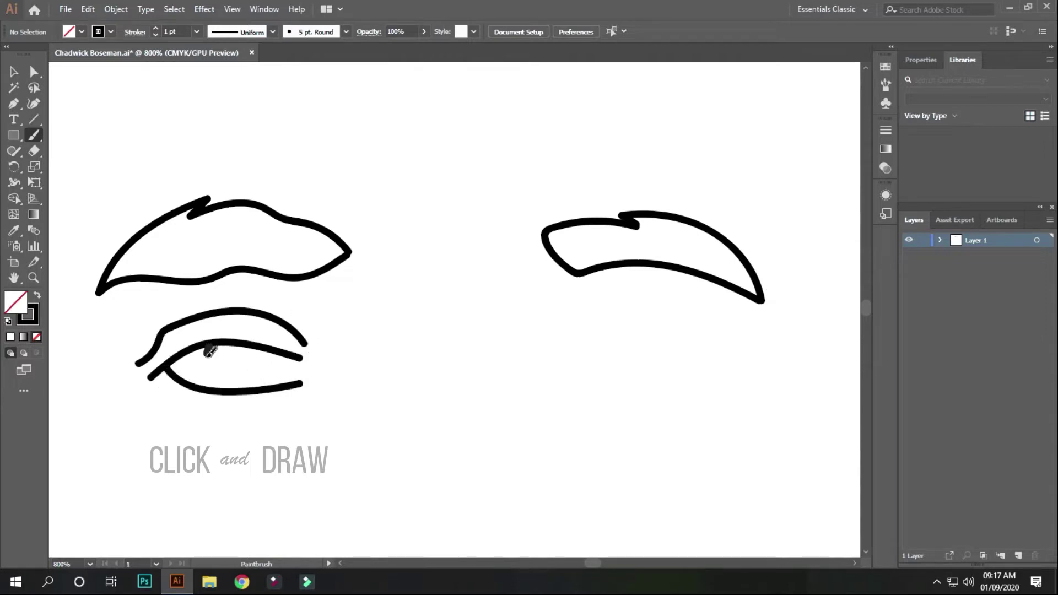
drag(553, 348, 733, 395)
drag(544, 370, 702, 380)
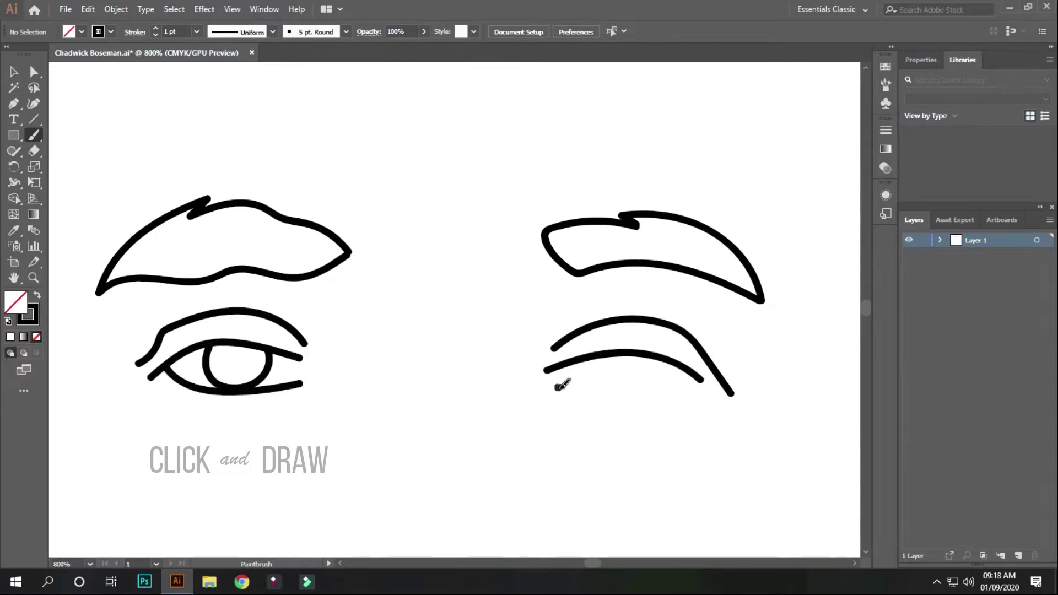
mouse_move(601, 357)
mouse_down()
mouse_move(642, 407)
mouse_move(662, 358)
mouse_up()
mouse_move(554, 331)
mouse_down()
mouse_move(711, 334)
mouse_move(678, 270)
mouse_up()
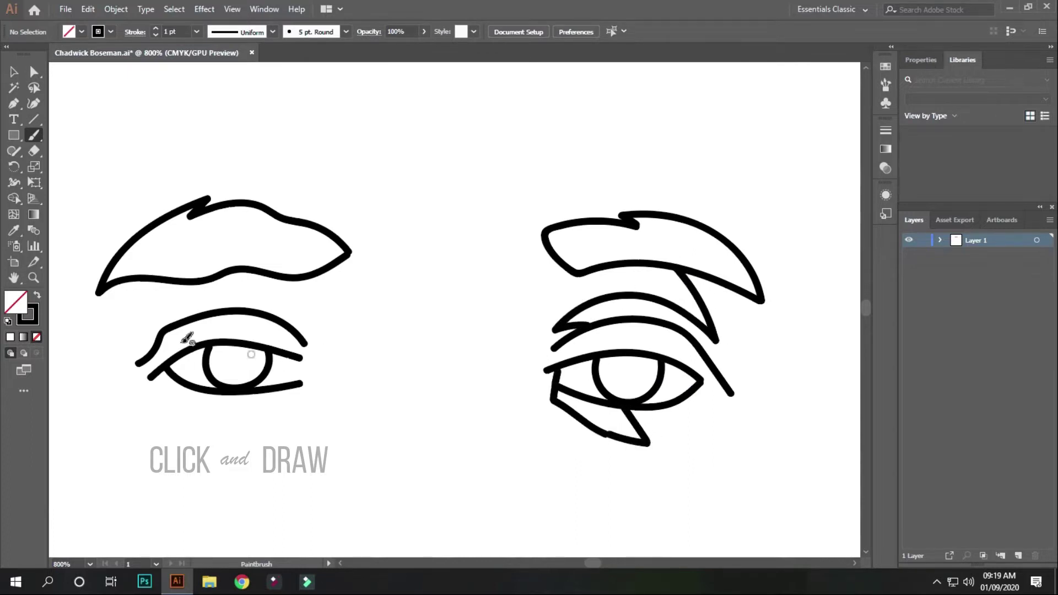
Add fold lines from the left eyebrow toward the eyelid, plus strokes below the eye.
drag(170, 295, 168, 283)
drag(226, 274, 260, 310)
drag(210, 423, 300, 383)
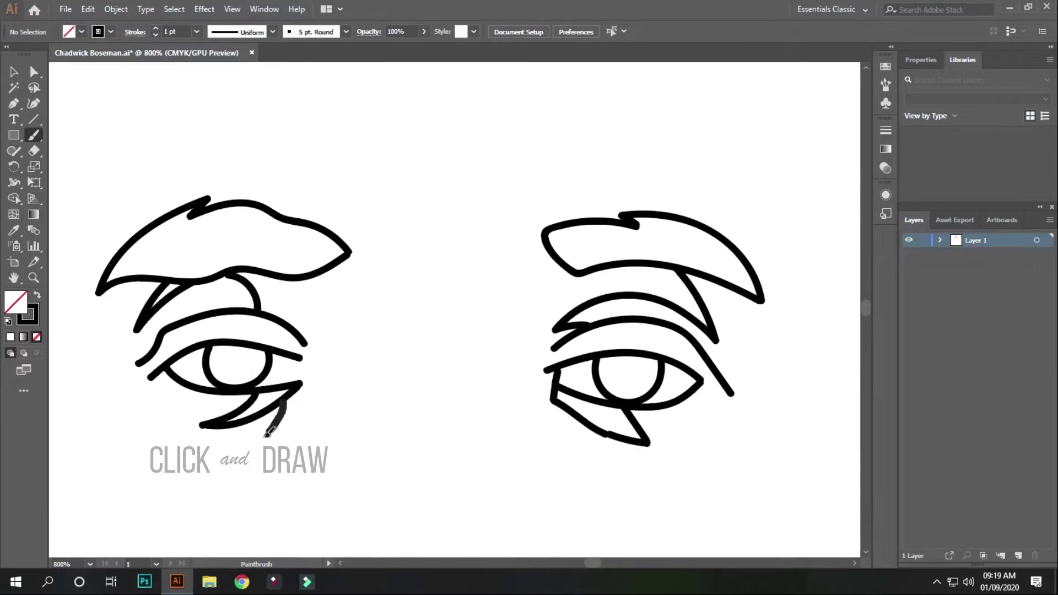
drag(245, 452, 317, 276)
Draw the nose with looped left and right nostrils and the bridge up to the brow.
scroll(317, 275, down, 5)
mouse_move(362, 313)
mouse_down()
mouse_move(348, 363)
mouse_move(305, 435)
mouse_move(372, 458)
mouse_move(472, 373)
mouse_move(457, 302)
mouse_up()
mouse_move(348, 437)
mouse_down()
mouse_move(543, 408)
mouse_move(504, 356)
mouse_up()
drag(427, 446, 452, 402)
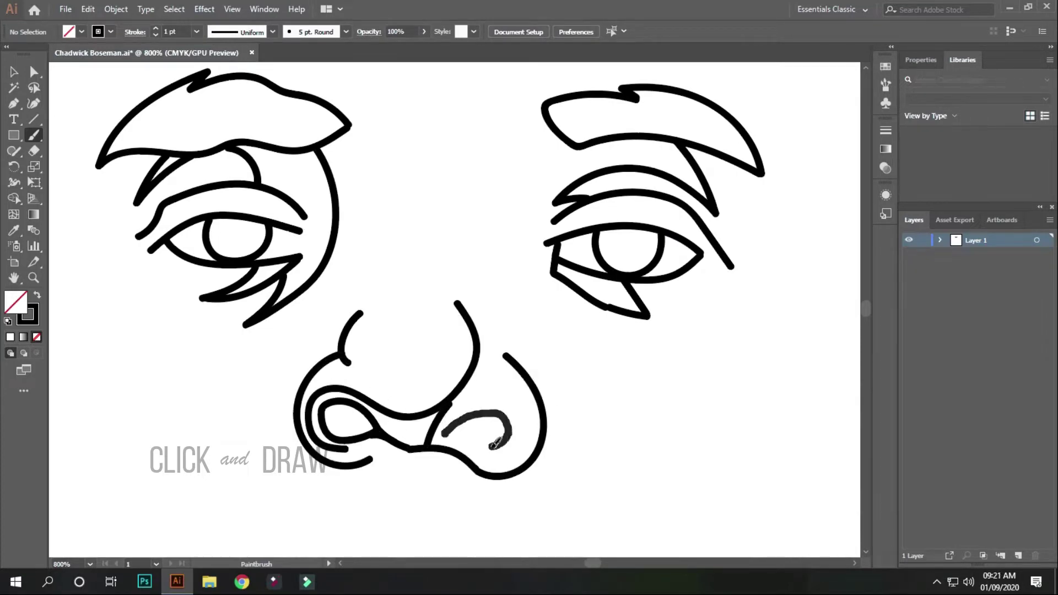
drag(495, 444, 447, 434)
mouse_move(510, 474)
mouse_down()
mouse_move(544, 457)
mouse_move(550, 386)
mouse_up()
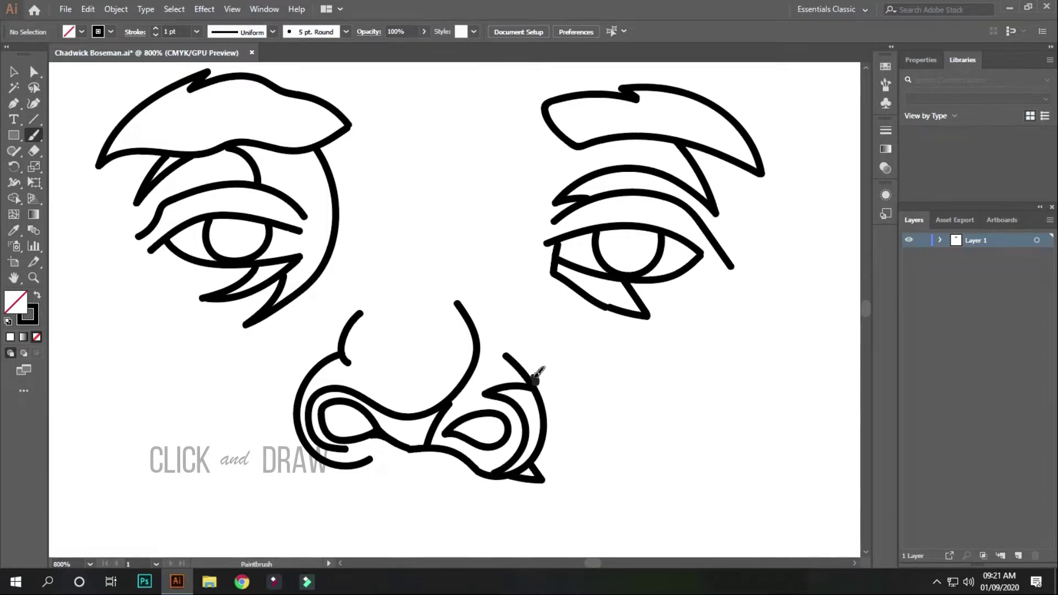
drag(542, 250, 554, 248)
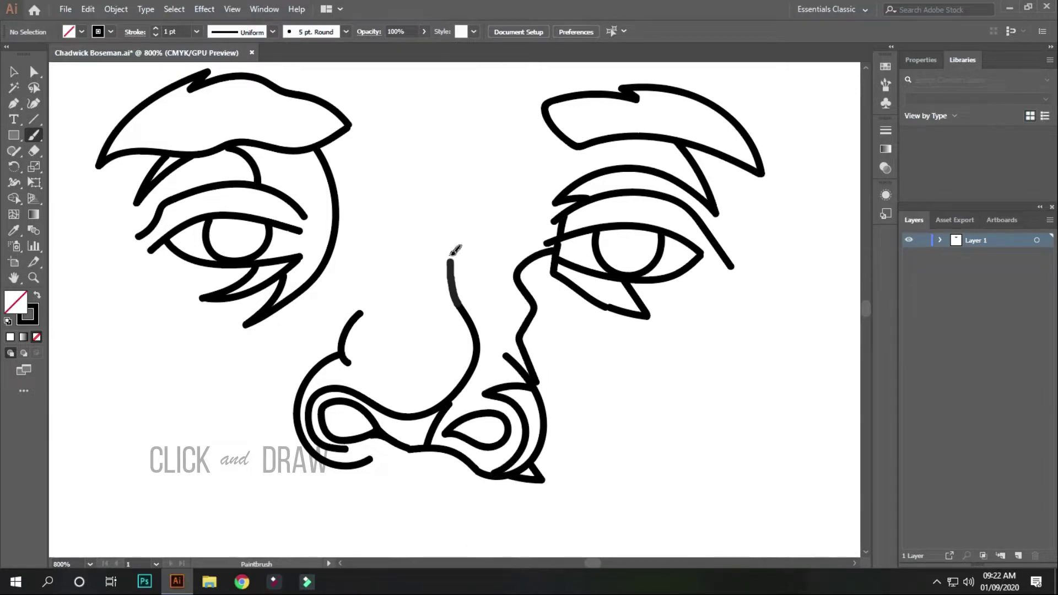
drag(452, 253, 488, 166)
Outline the full upper and lower lips.
key(ctrl+minus)
drag(314, 410, 390, 348)
drag(502, 377, 530, 417)
drag(313, 410, 351, 398)
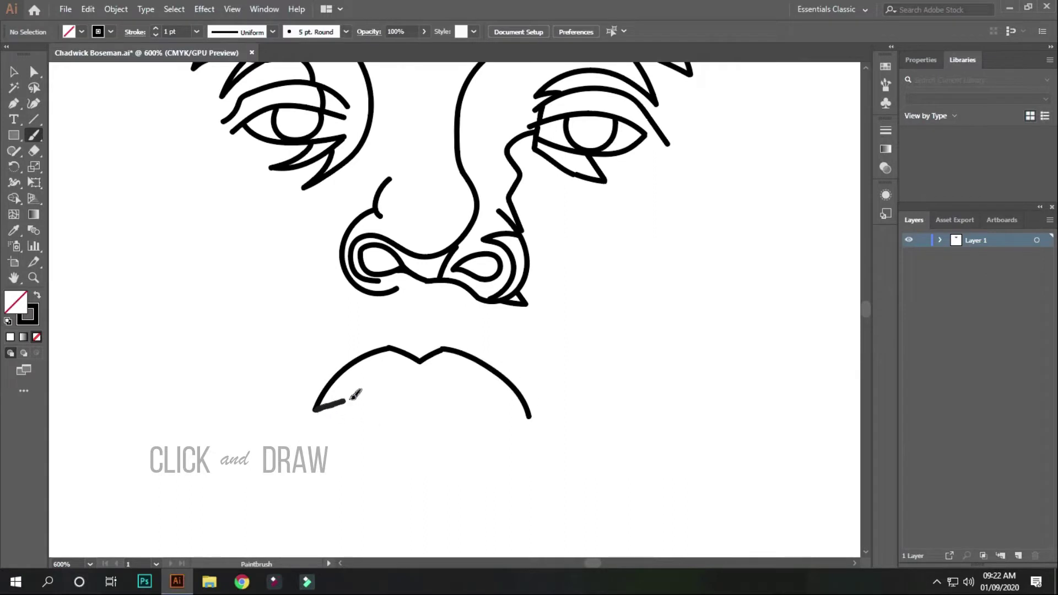
drag(392, 447, 522, 430)
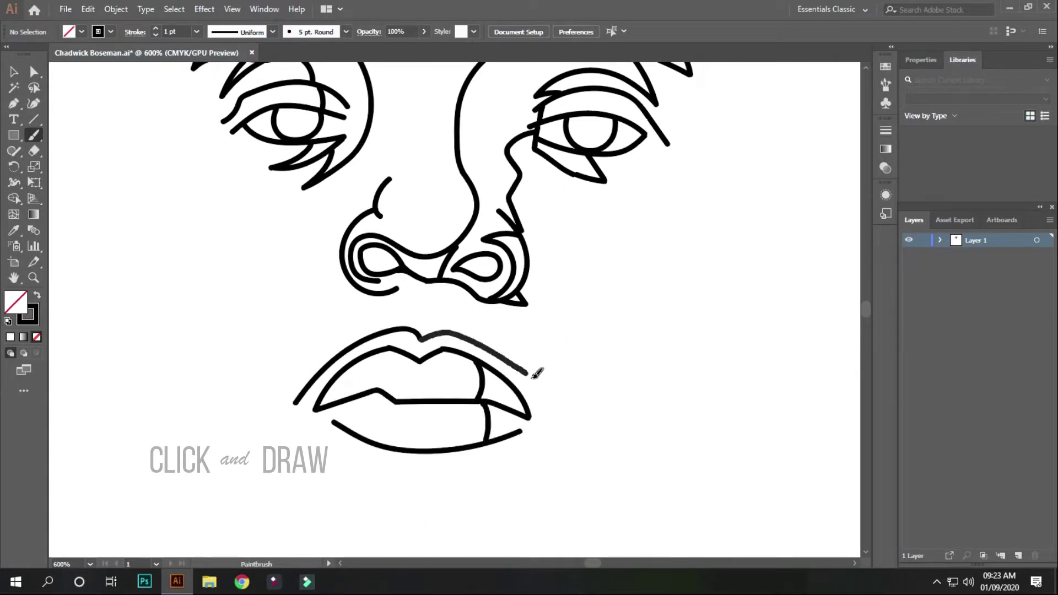
Outline the beard around the lips and chin, and draw both cheek lines.
mouse_move(417, 326)
mouse_down()
mouse_move(349, 526)
mouse_move(294, 409)
mouse_up()
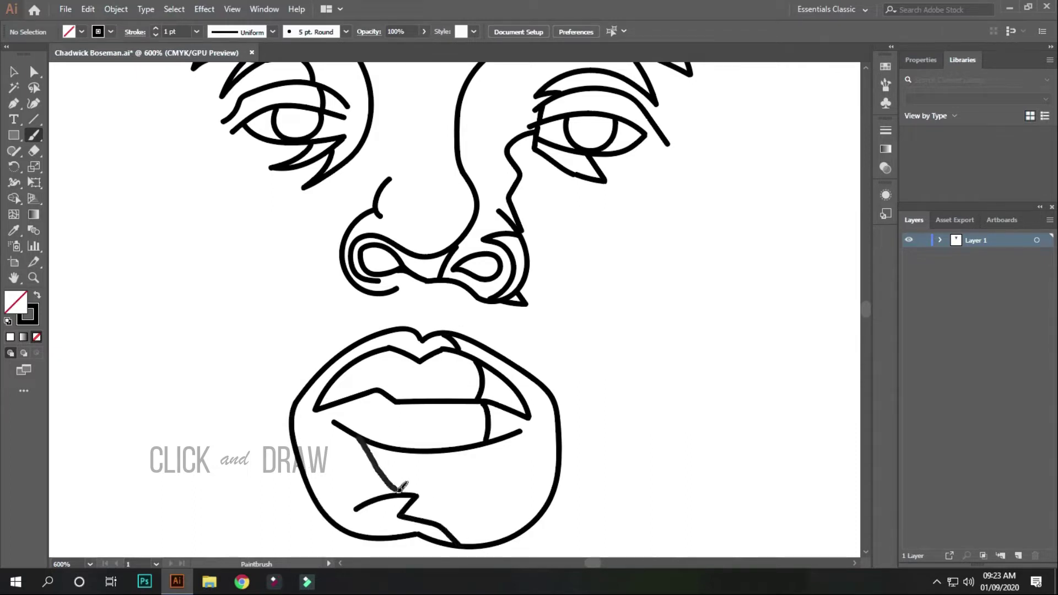
drag(171, 310, 195, 437)
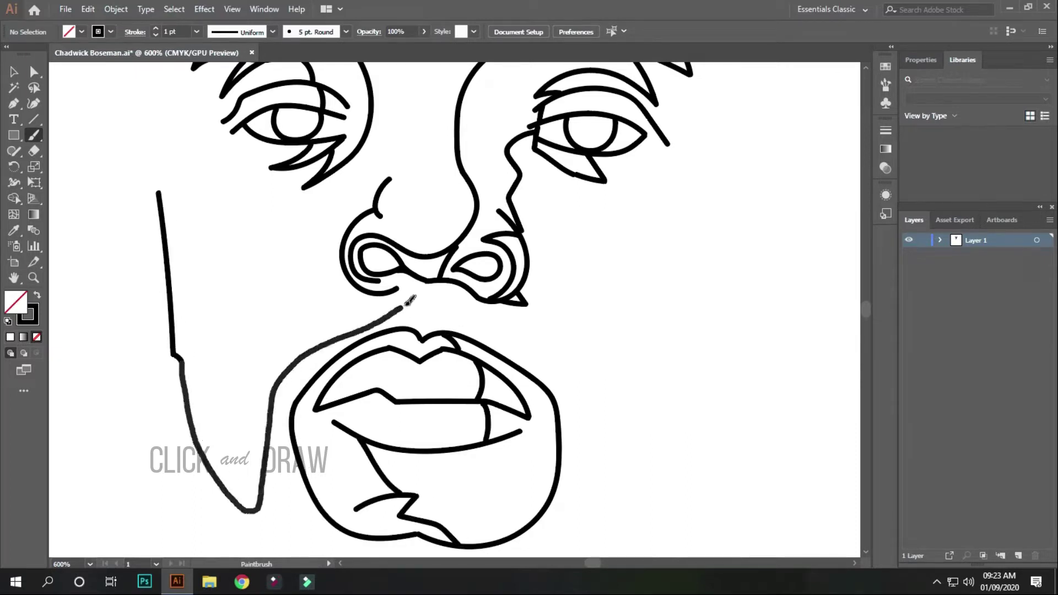
mouse_move(265, 462)
mouse_down()
mouse_move(445, 306)
mouse_move(589, 499)
mouse_up()
drag(682, 473, 735, 216)
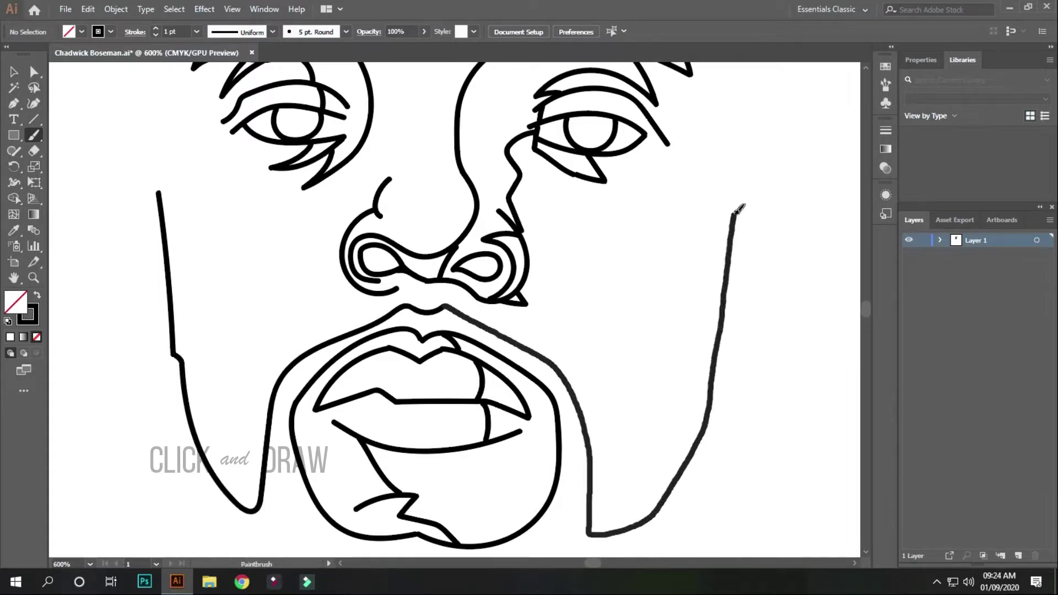
drag(673, 65, 711, 252)
At 400% zoom, draw the right face outline and the forehead up to the hairline.
key(ctrl+minus)
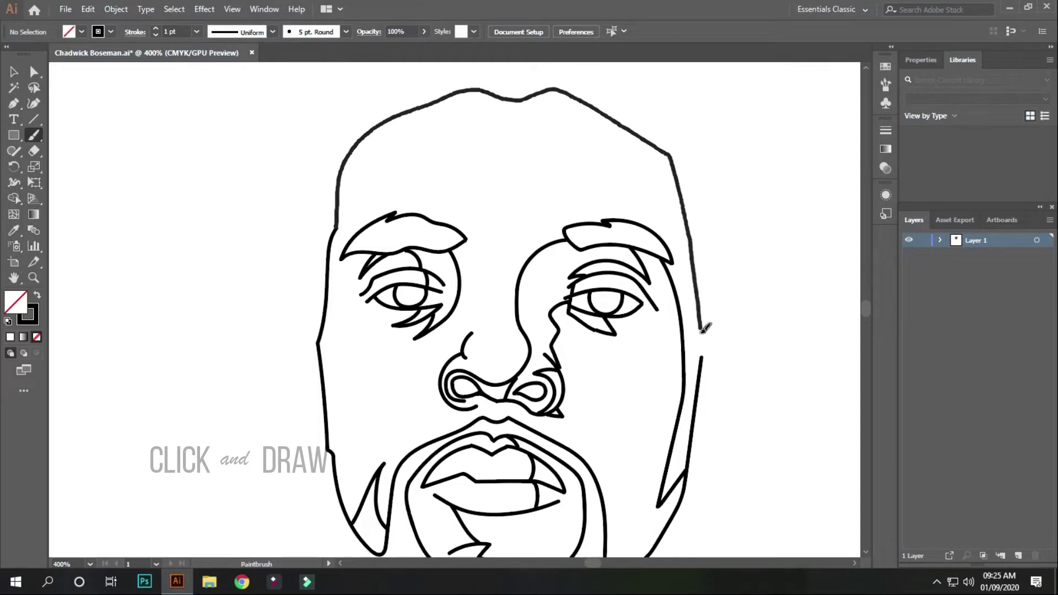
drag(702, 330, 701, 331)
drag(666, 260, 703, 356)
drag(528, 216, 569, 85)
Trace the curly hair outline around the head from left to right.
scroll(569, 86, up, 3)
drag(295, 411, 284, 298)
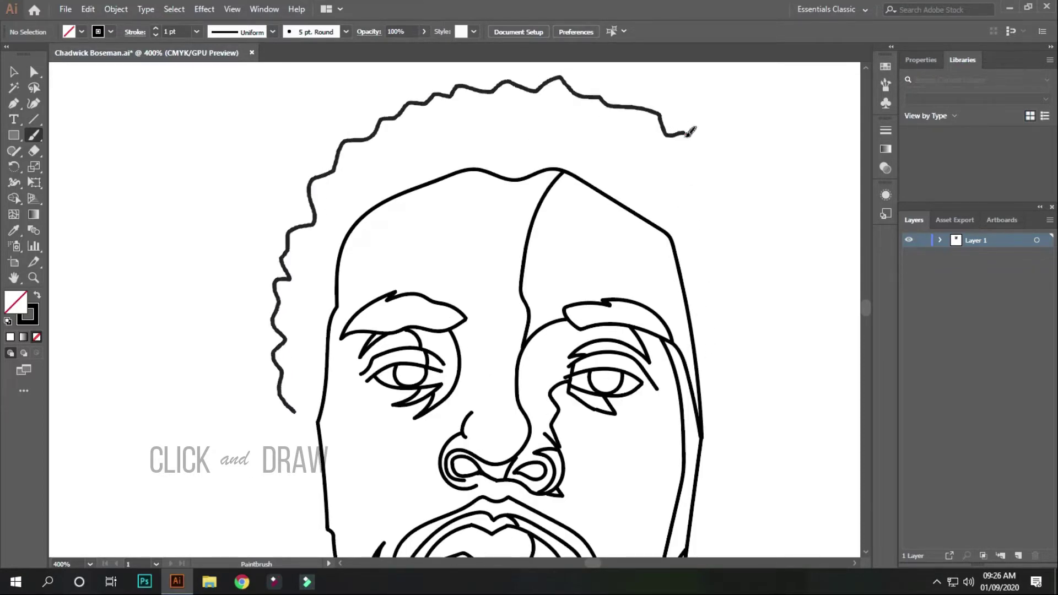
drag(730, 408, 713, 423)
drag(599, 99, 641, 122)
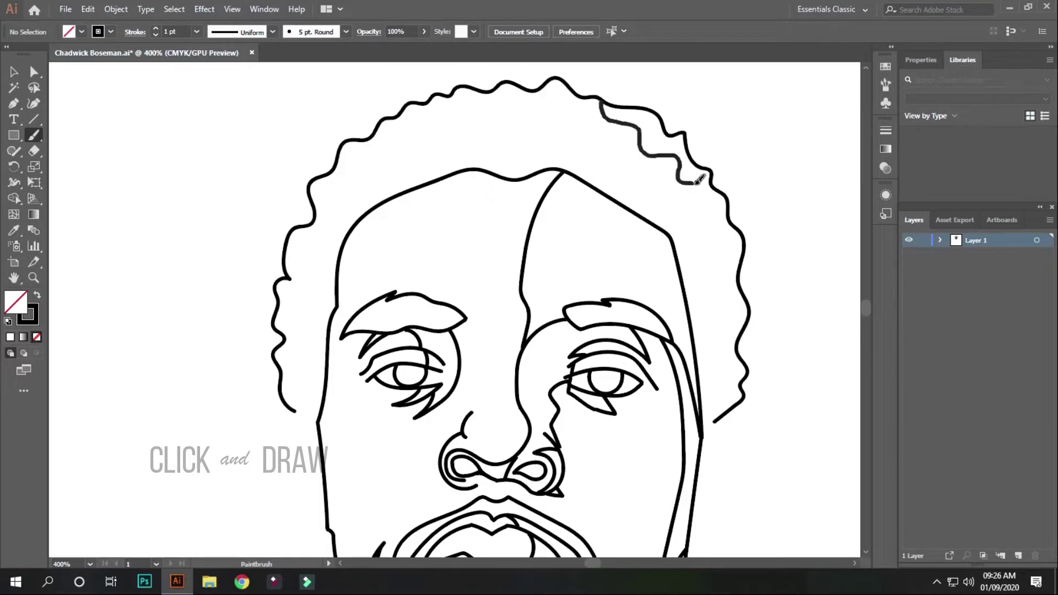
drag(699, 180, 747, 241)
drag(728, 305, 747, 317)
scroll(317, 181, down, 5)
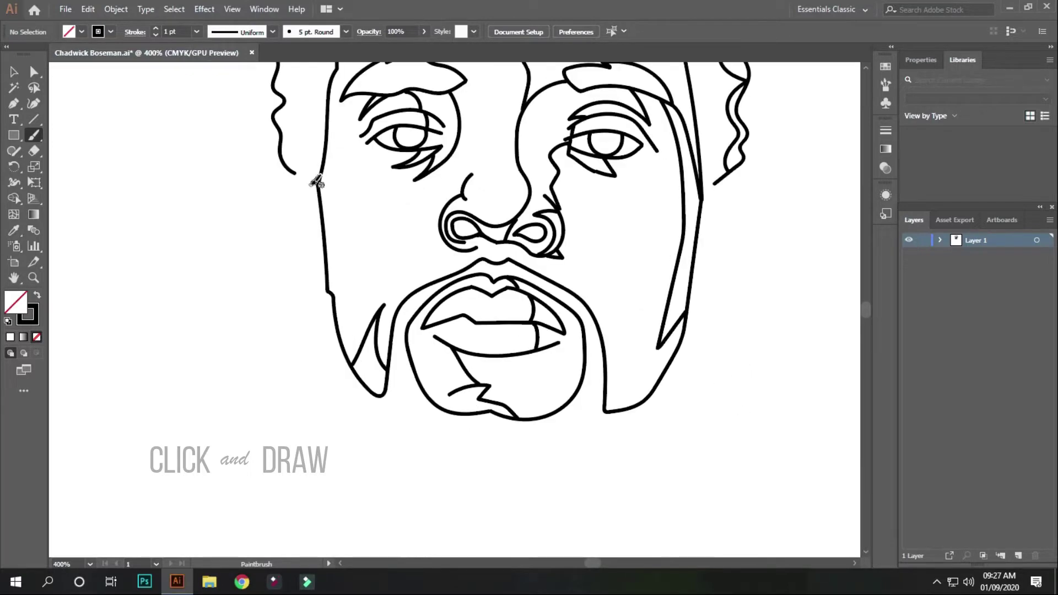
Draw the left ear, the jaw from the chin upward, and the right ear.
drag(287, 249, 318, 307)
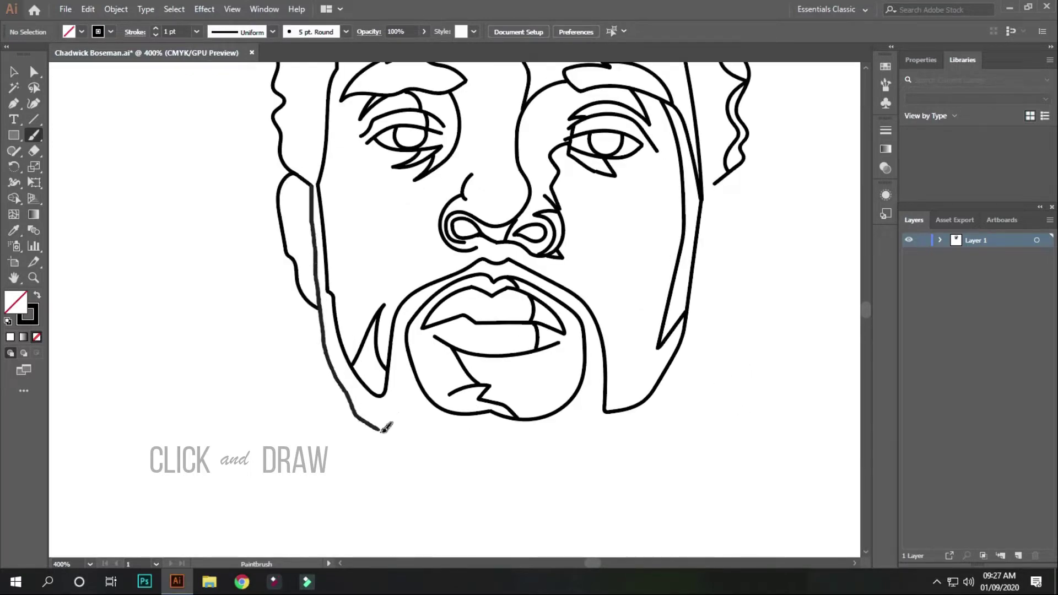
drag(528, 518, 653, 413)
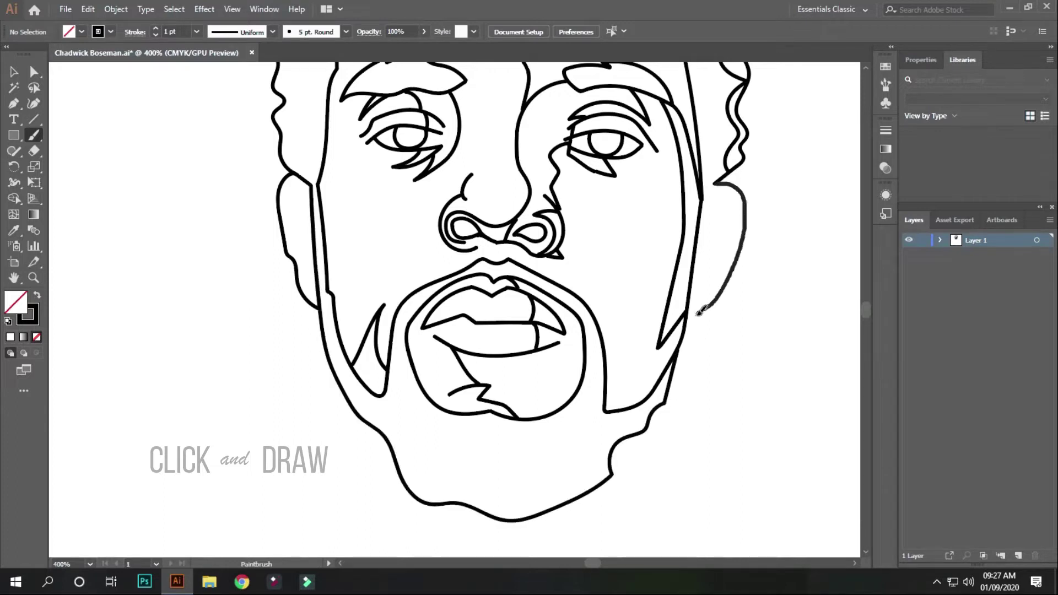
drag(699, 312, 713, 188)
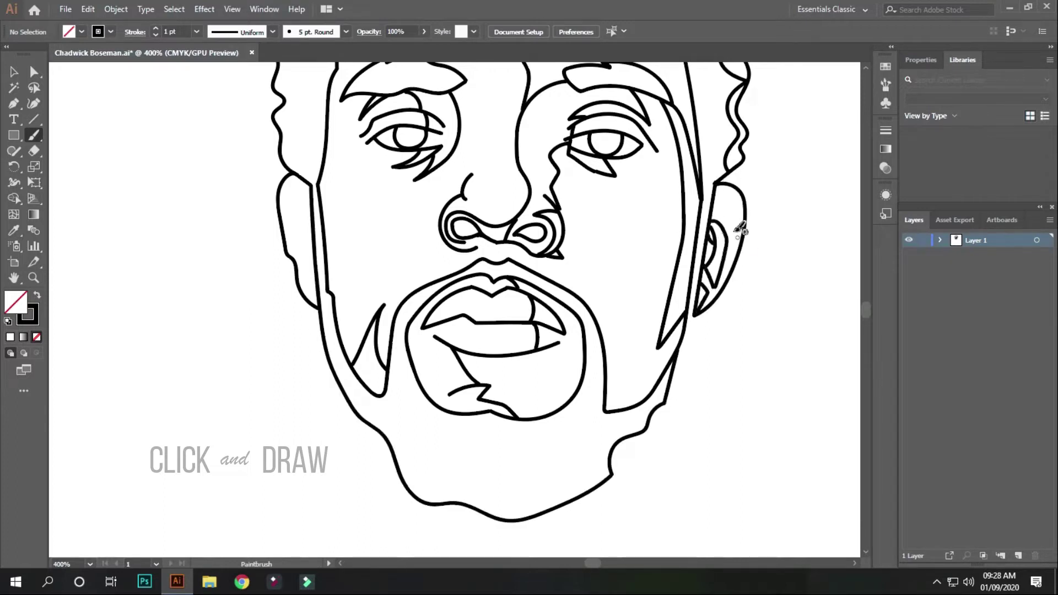
Draw the V-shaped neck lines, extend the jaw, and add pointed necklace teeth.
scroll(300, 204, down, 5)
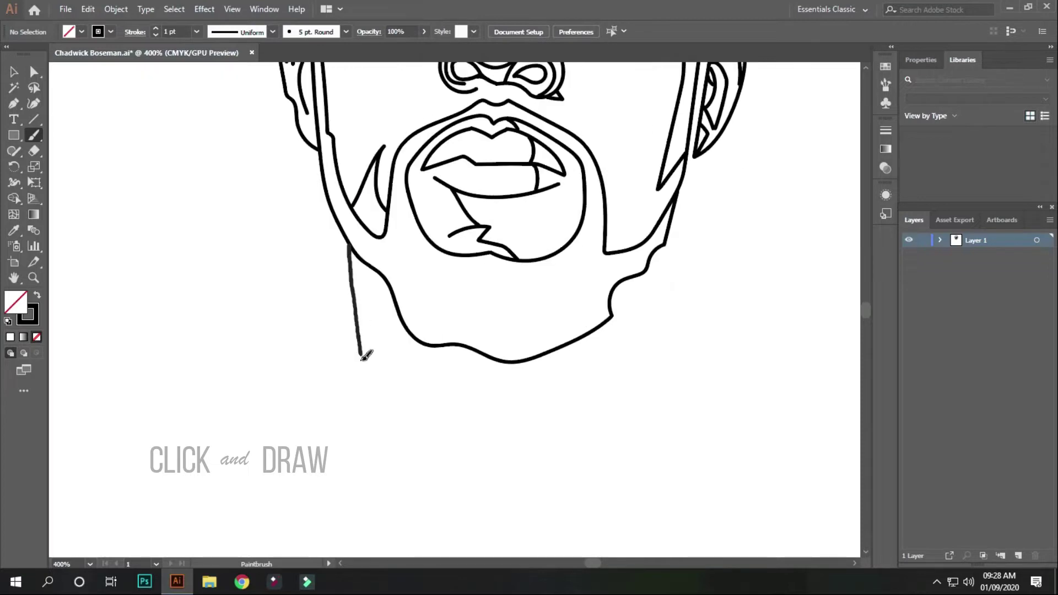
drag(349, 246, 666, 242)
mouse_move(428, 346)
mouse_down()
mouse_move(624, 310)
mouse_move(662, 266)
mouse_up()
drag(494, 480, 498, 453)
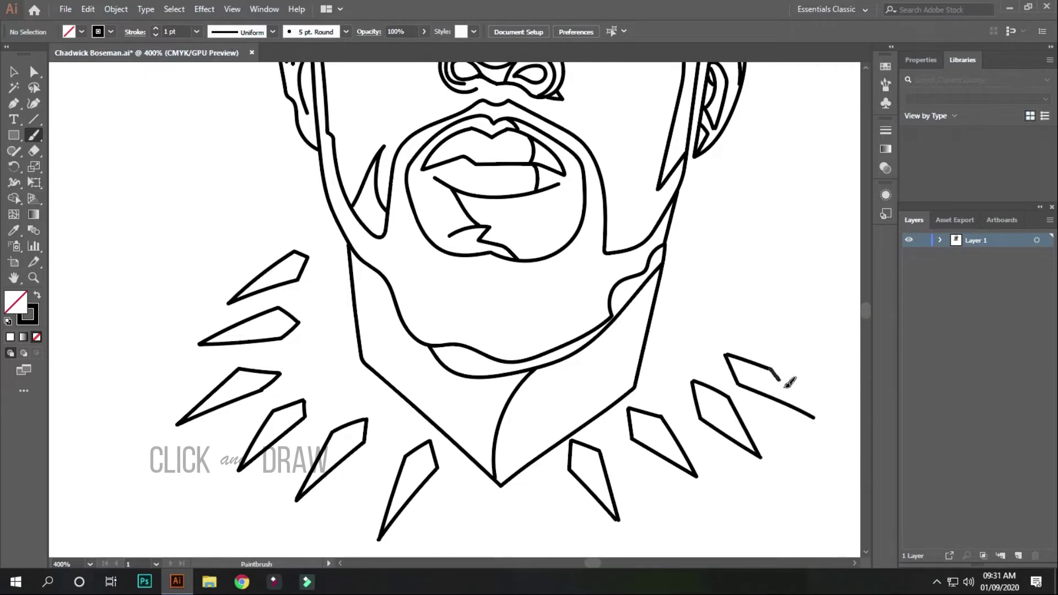
drag(735, 311, 705, 261)
scroll(526, 292, down, 5)
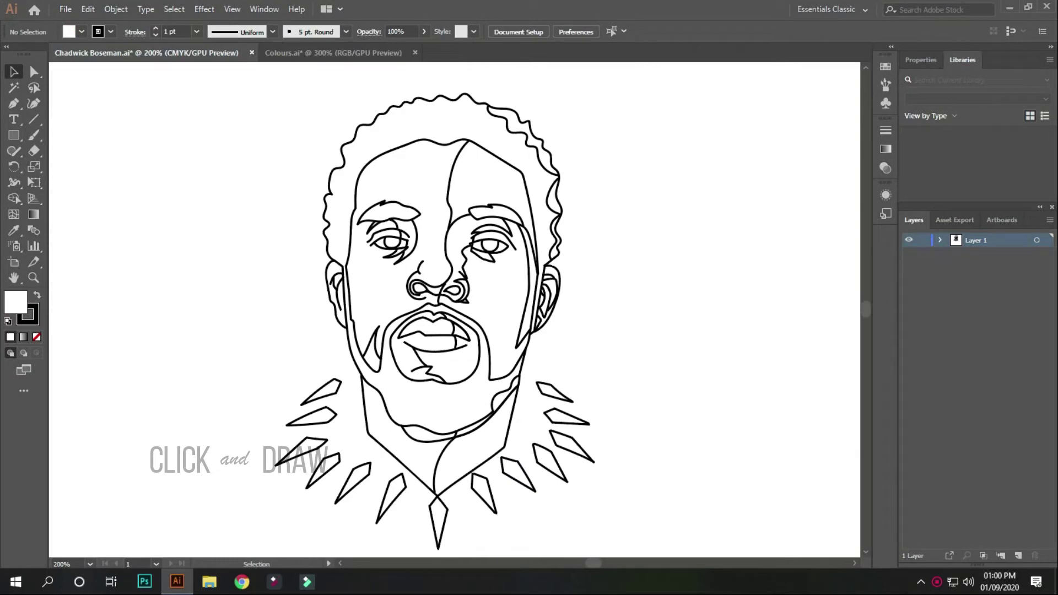
Select all artwork, expand its appearance into shapes, and show the Pathfinder panel.
key(ctrl+a)
click(115, 9)
click(170, 167)
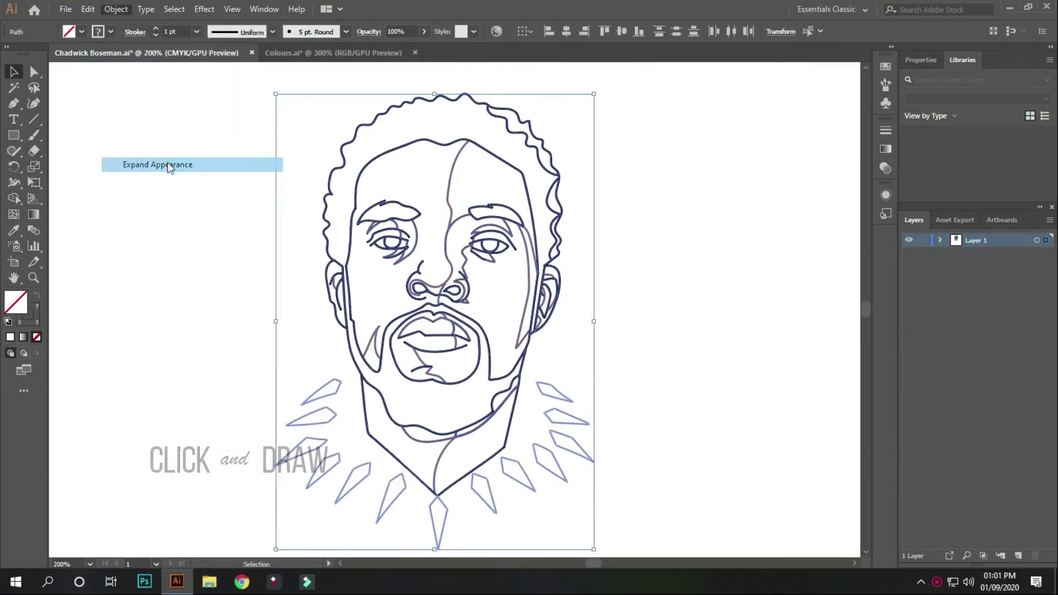
click(264, 9)
click(325, 475)
Draw a green-filled rectangle covering the portrait and send it to the back.
key(m)
drag(111, 77, 681, 546)
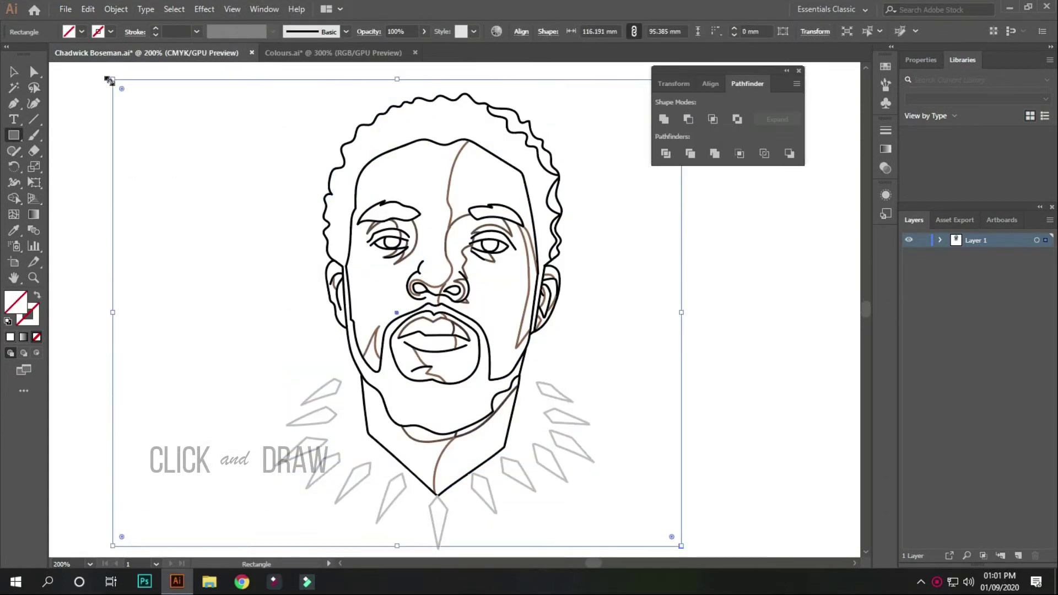
click(81, 32)
click(66, 60)
right_click(438, 220)
click(711, 467)
Divide everything into separate areas with Pathfinder and enter Isolation Mode on the group.
key(v)
key(ctrl+a)
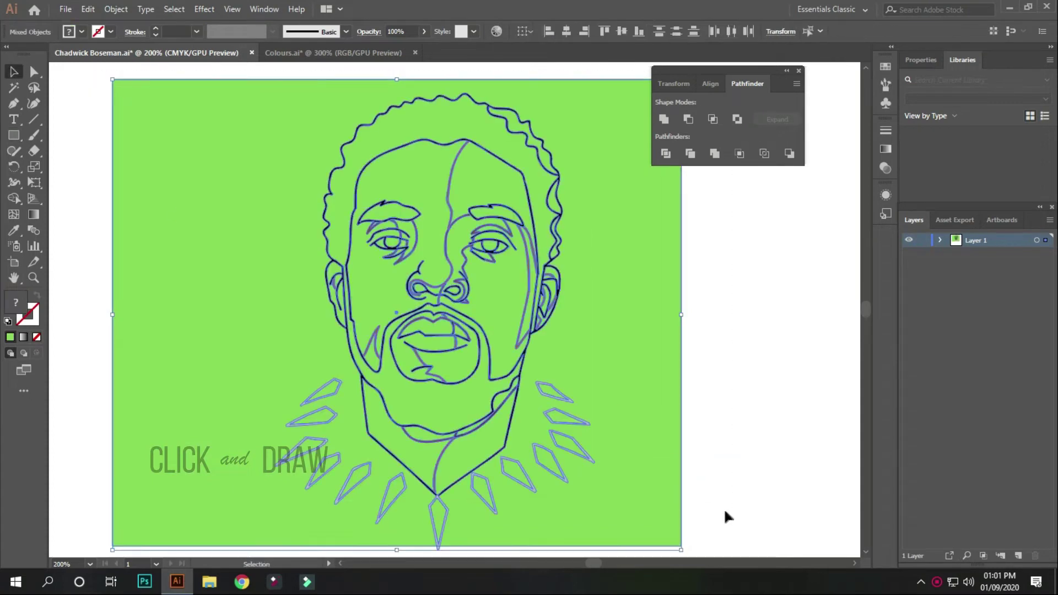
click(715, 153)
right_click(633, 237)
click(661, 241)
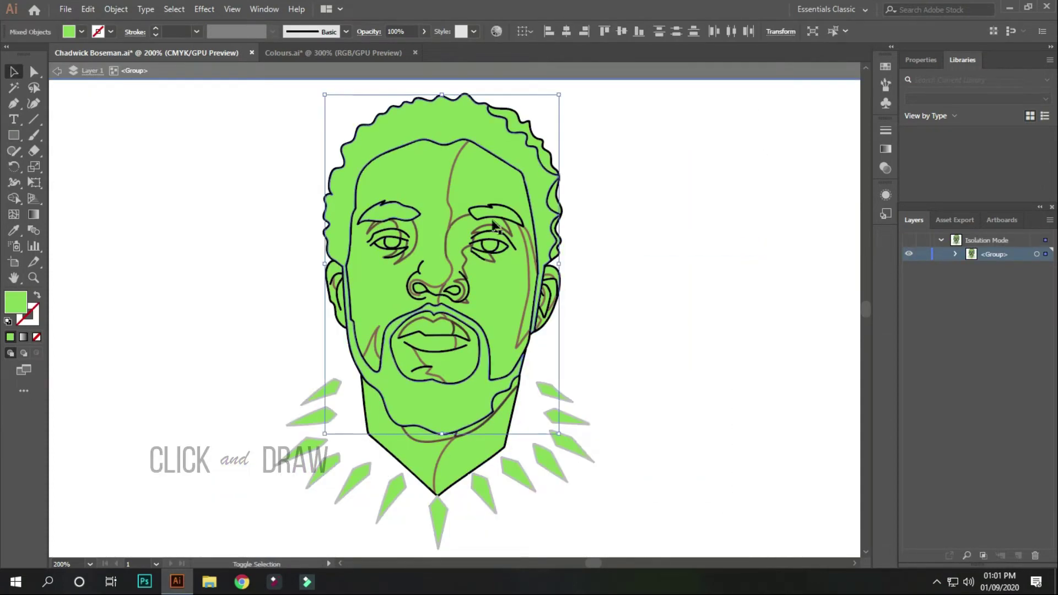
Fill the hair and beard black, including the hair strip on the right.
click(81, 31)
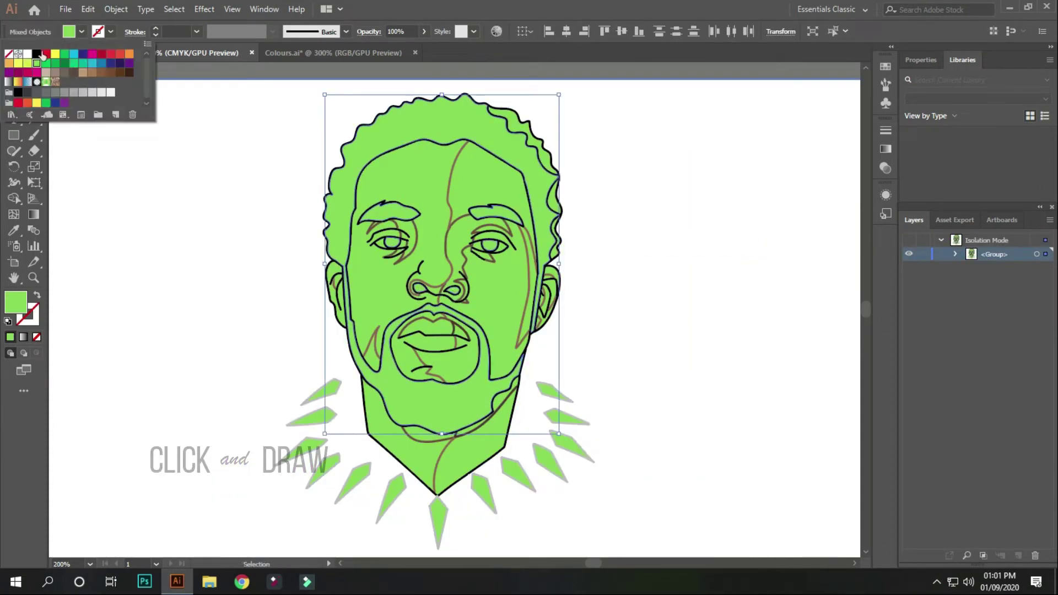
click(34, 44)
click(543, 148)
click(81, 31)
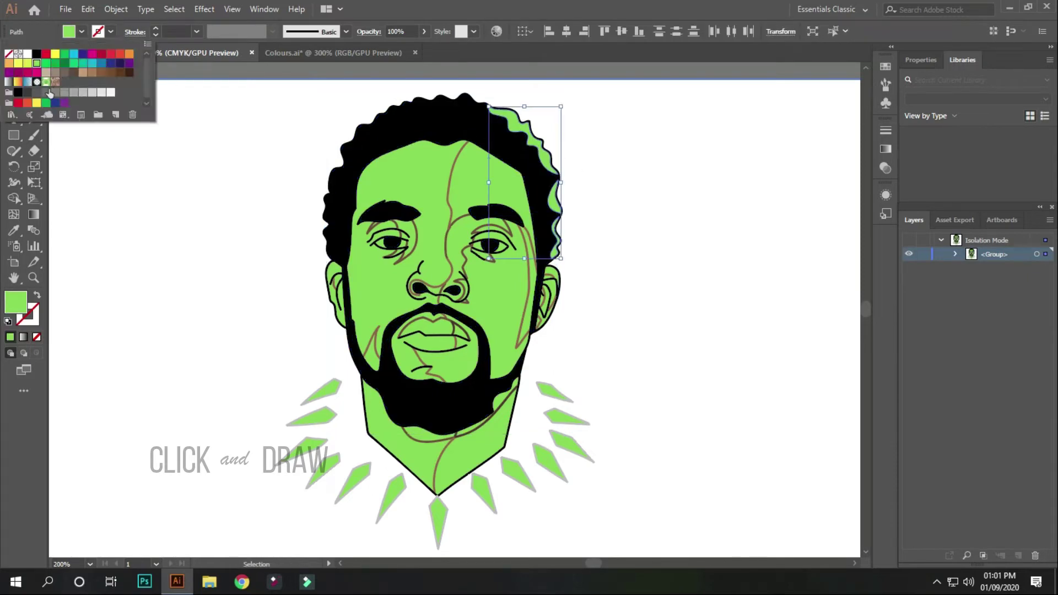
click(34, 44)
Copy the light brown hex code from its square in Colours.ai.
click(653, 283)
click(353, 52)
double_click(16, 302)
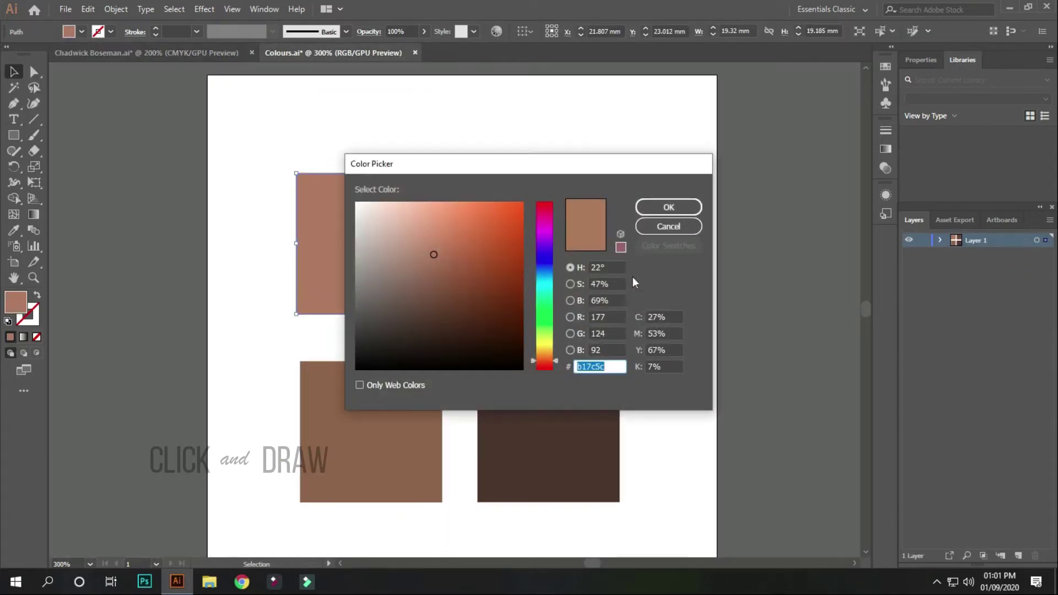
click(682, 206)
click(146, 52)
Fill the left half of the face with the light brown via the Color Picker.
click(422, 182)
shift+click(408, 368)
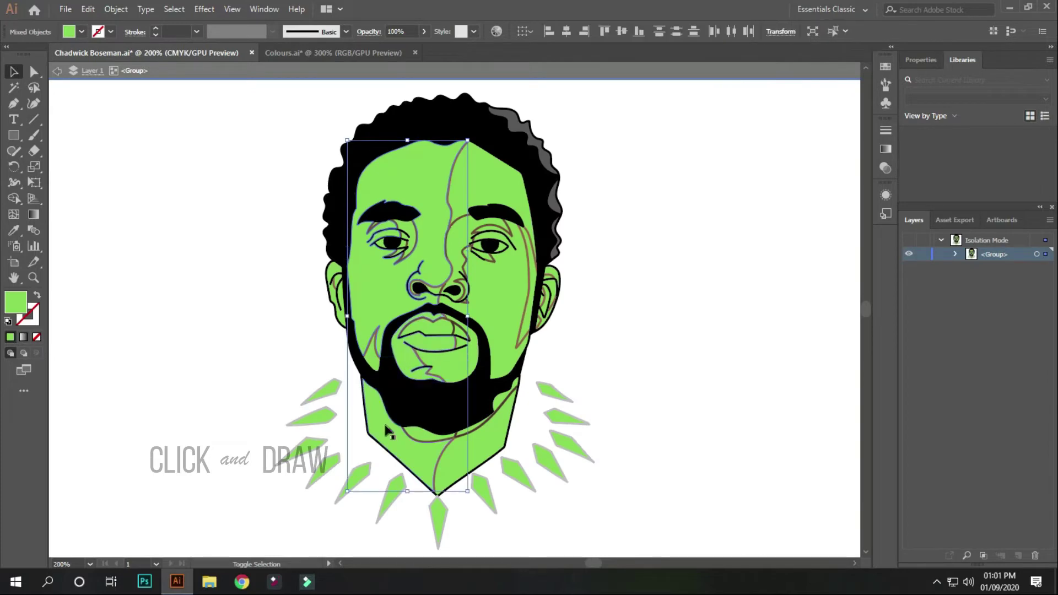
scroll(560, 295, up, 3)
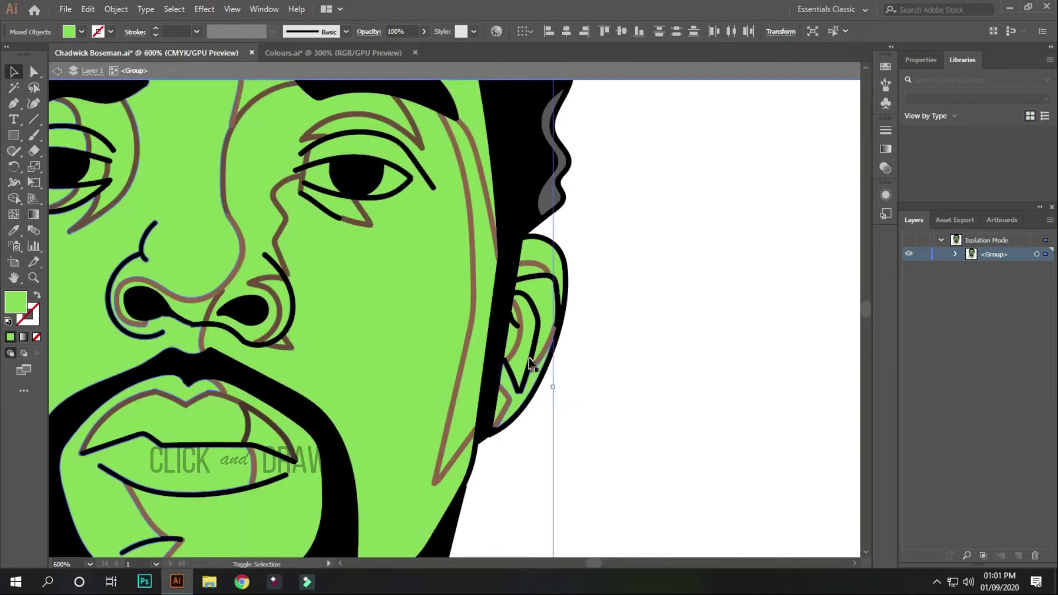
scroll(543, 256, down, 2)
scroll(543, 256, down, 1)
double_click(16, 302)
click(651, 206)
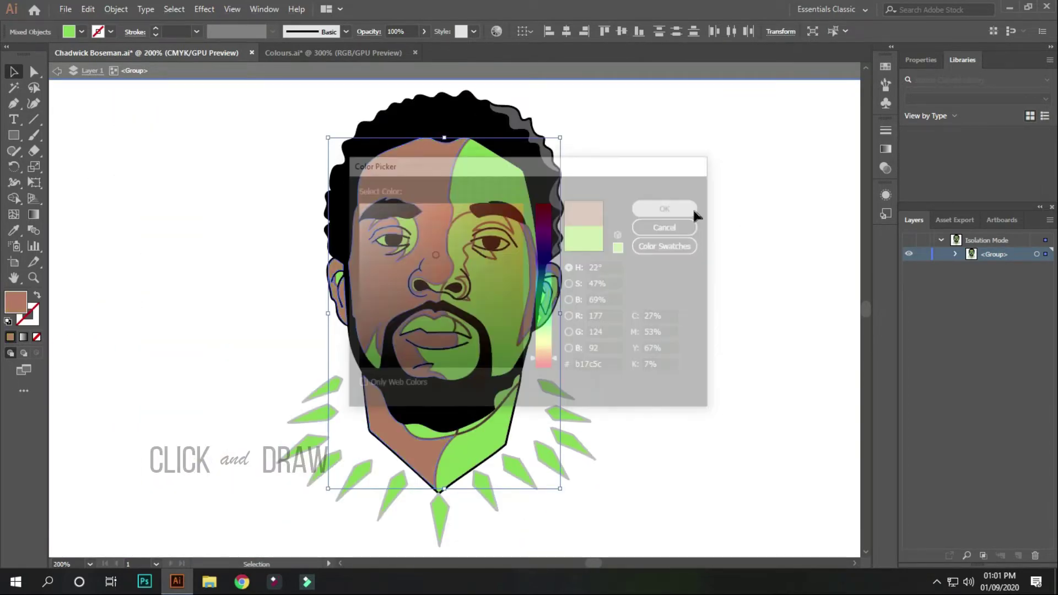
click(662, 137)
Take the darker brown from Colours.ai and fill the right half of the face.
click(353, 55)
double_click(15, 302)
click(604, 206)
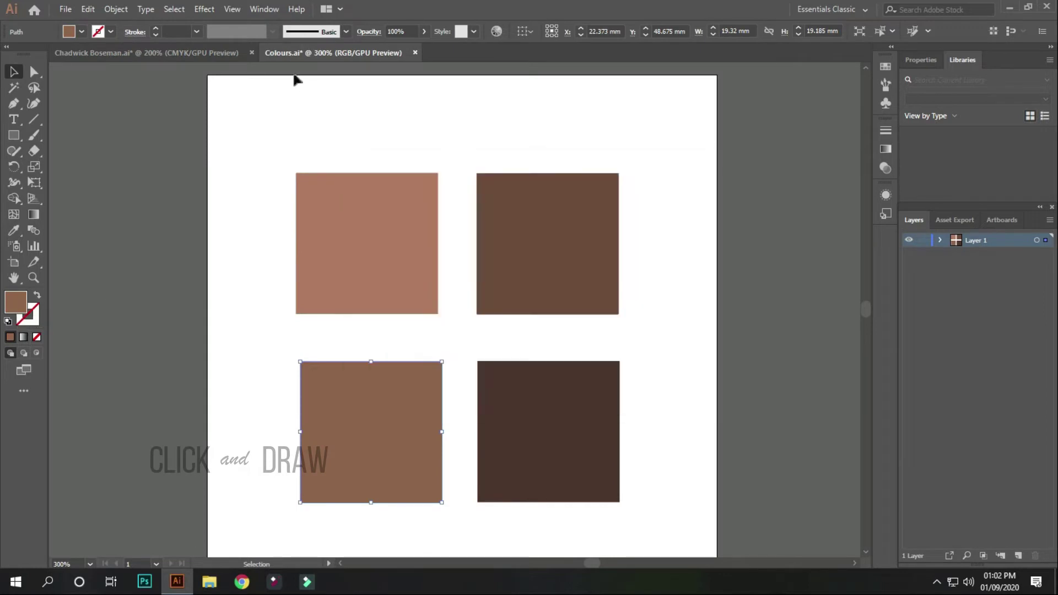
click(146, 52)
click(475, 172)
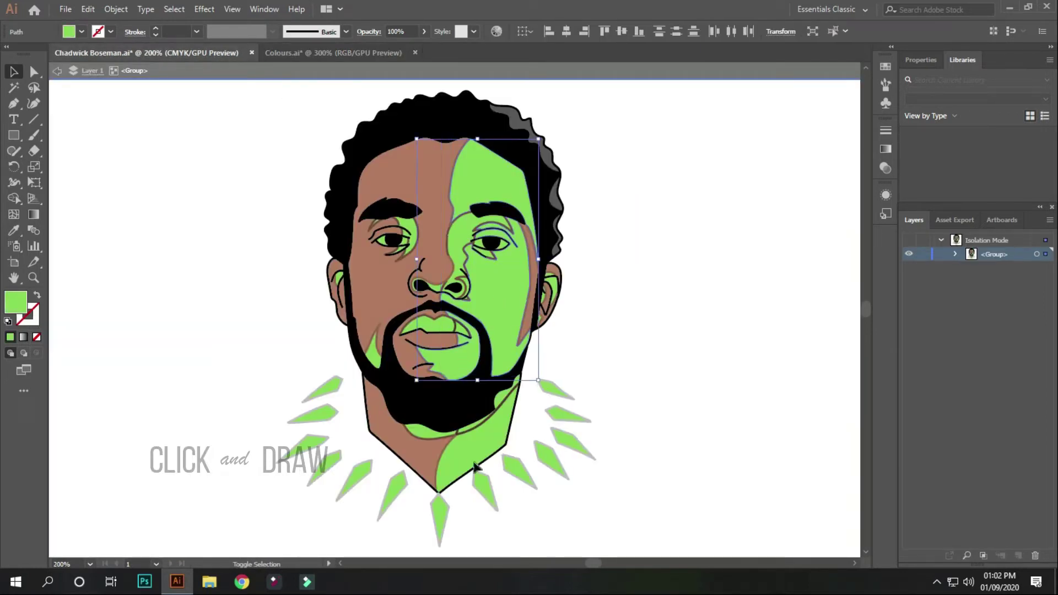
double_click(15, 302)
click(669, 215)
Check the dark brown square's hex value in Colours.ai and return to the portrait.
key(ctrl+Tab)
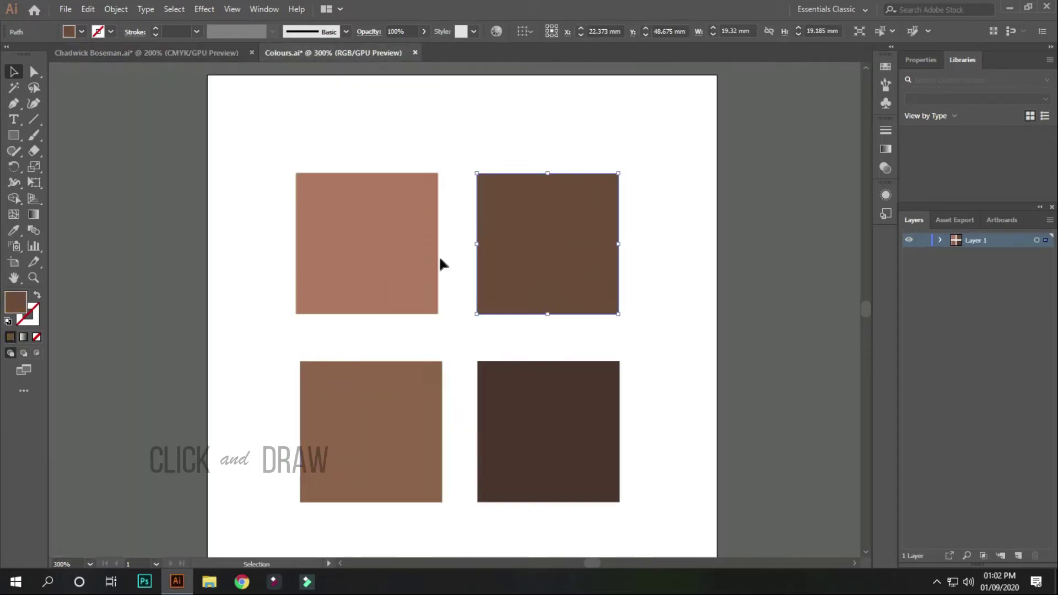
double_click(15, 302)
click(611, 208)
click(224, 53)
Recolour the leftover green patches on the face brown.
click(414, 233)
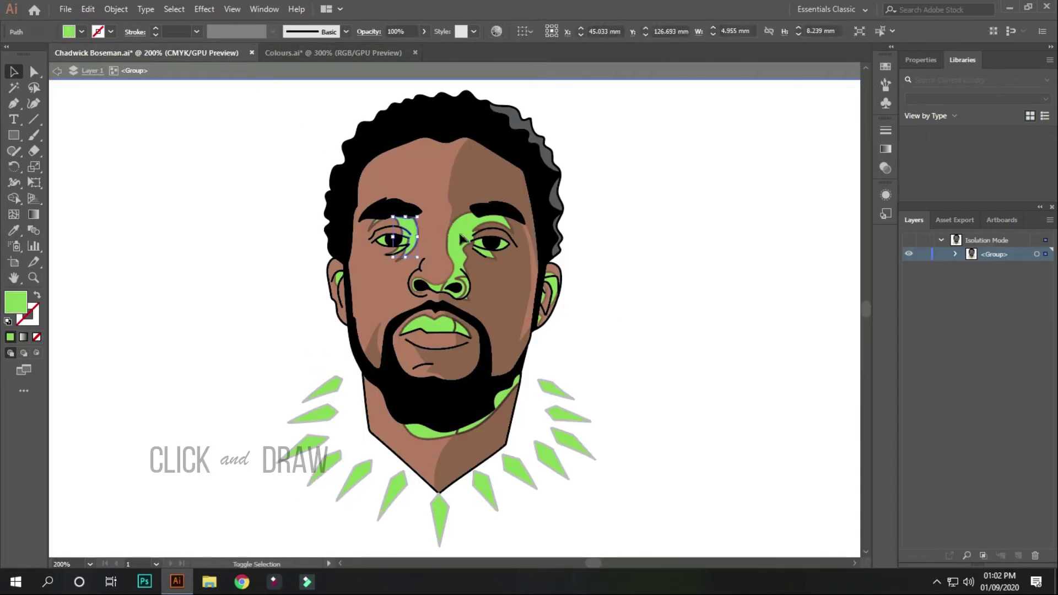
scroll(415, 233, up, 4)
scroll(266, 268, down, 2)
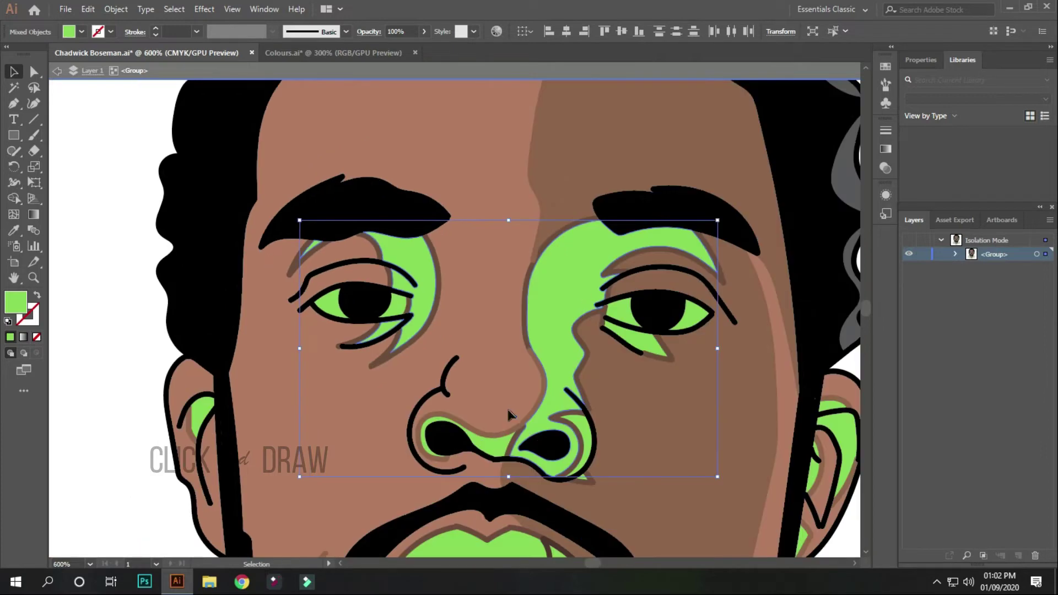
scroll(618, 277, up, 1)
scroll(362, 269, down, 1)
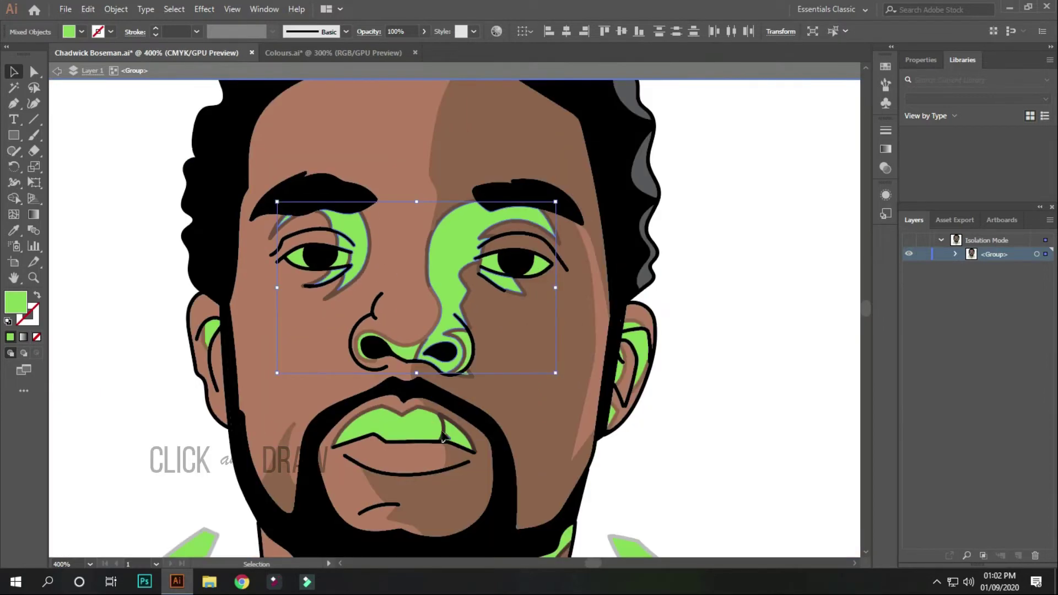
scroll(362, 269, down, 1)
double_click(16, 302)
click(633, 206)
click(722, 270)
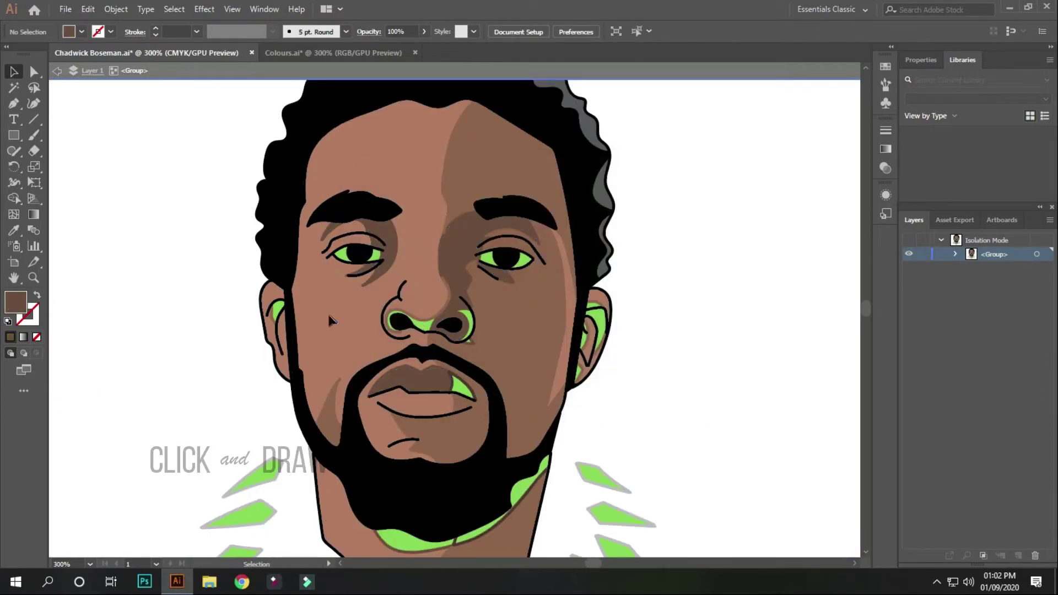
Select the green ear, nose and lip patches and inspect their fill colour.
click(278, 312)
double_click(15, 302)
key(Escape)
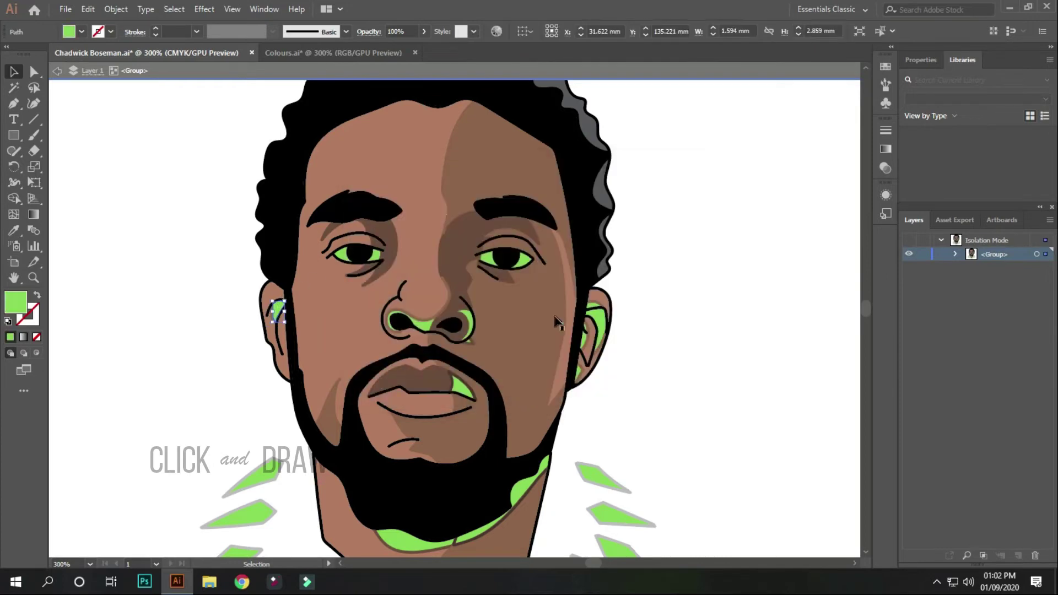
shift+click(592, 317)
scroll(558, 322, down, 2)
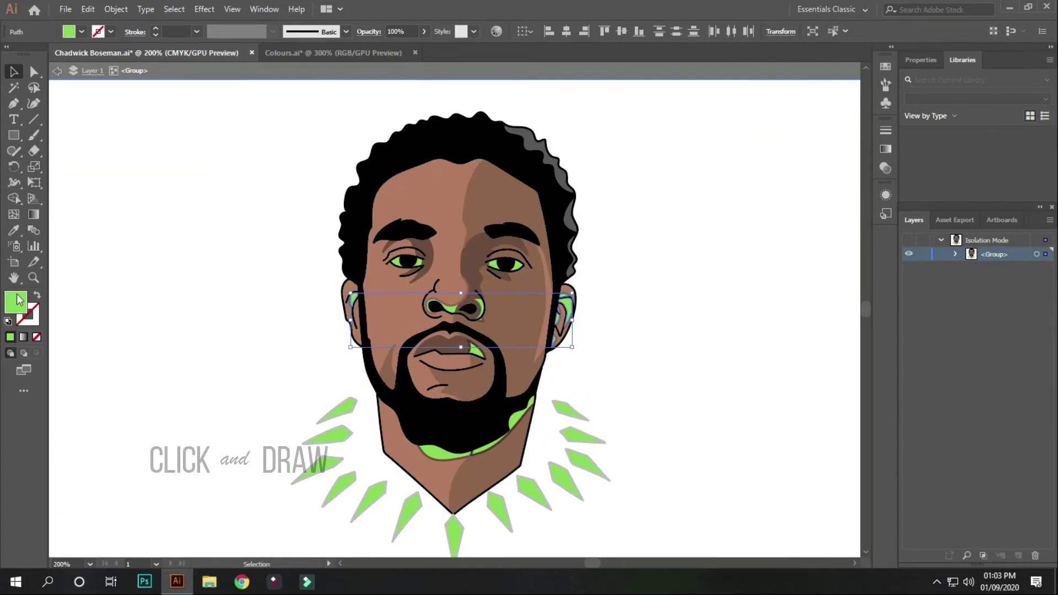
double_click(16, 302)
key(Escape)
key(ctrl+equal)
key(ctrl+equal)
Make the eye whites white and fill two green nostril patches brown.
click(361, 212)
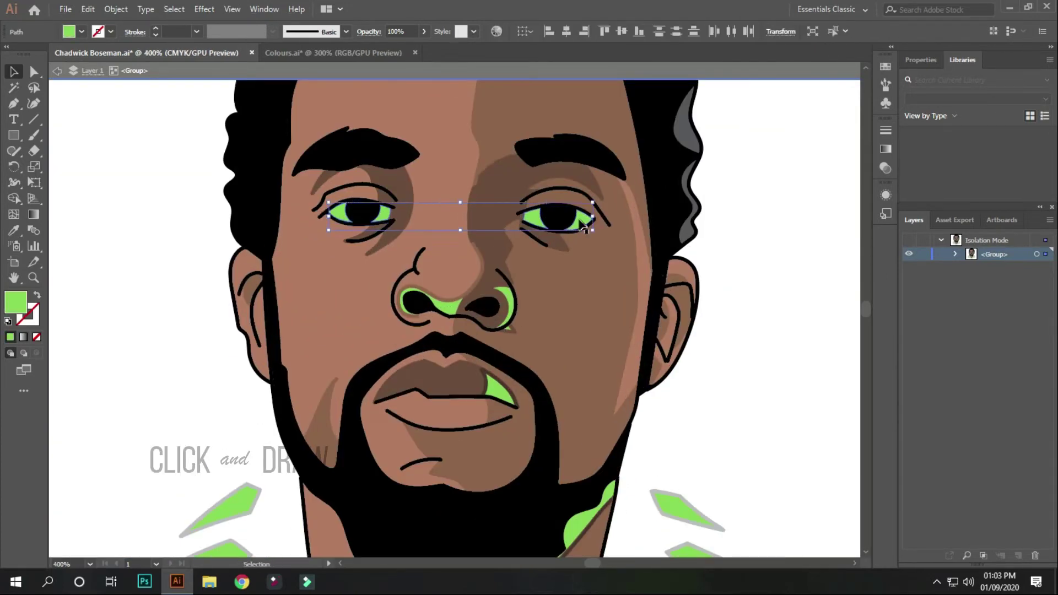
key(Delete)
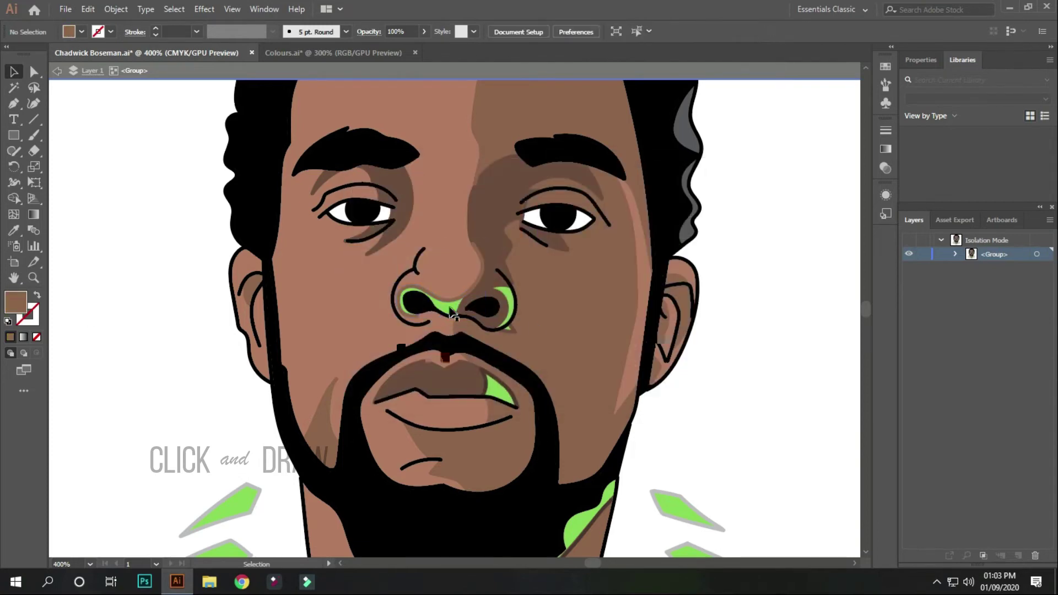
click(452, 311)
double_click(16, 302)
key(Return)
click(504, 301)
double_click(16, 302)
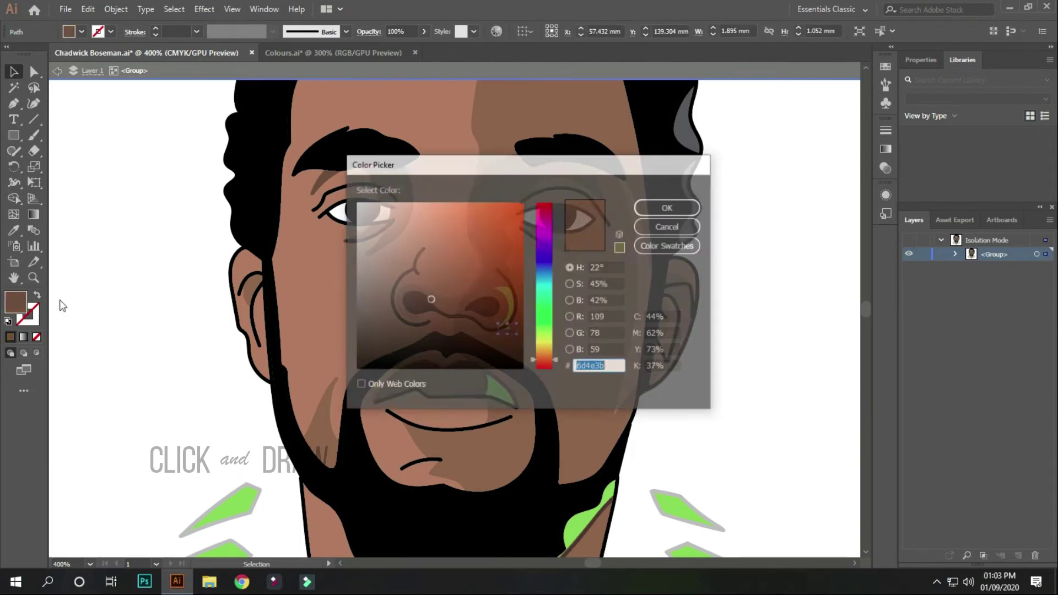
key(Return)
Fill the small green nostril patch brown.
scroll(485, 309, up, 3)
click(485, 308)
double_click(12, 307)
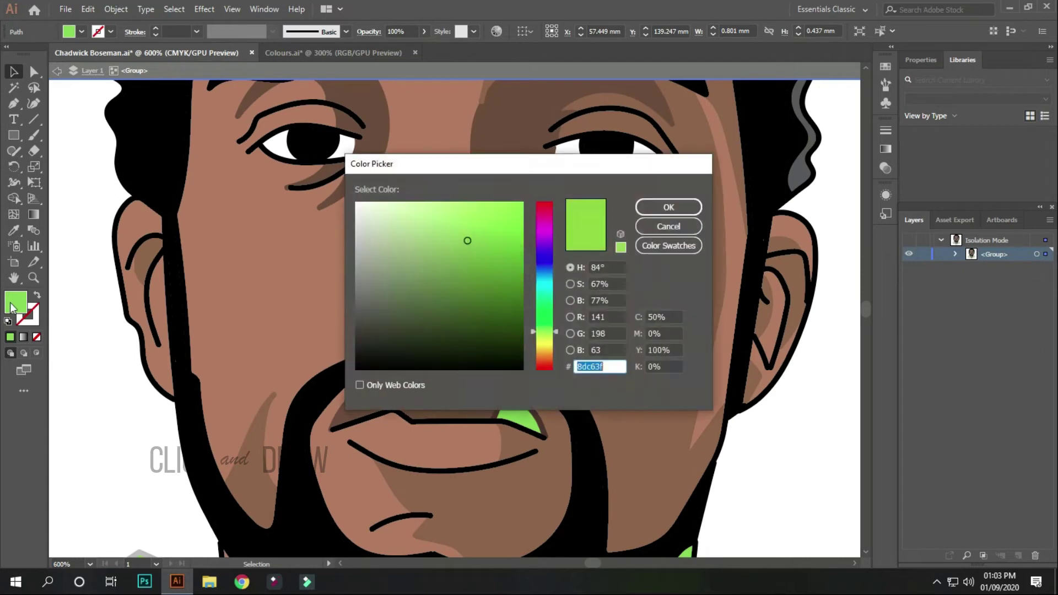
key(Return)
scroll(503, 371, down, 2)
key(ctrl+shift+a)
double_click(15, 302)
key(Escape)
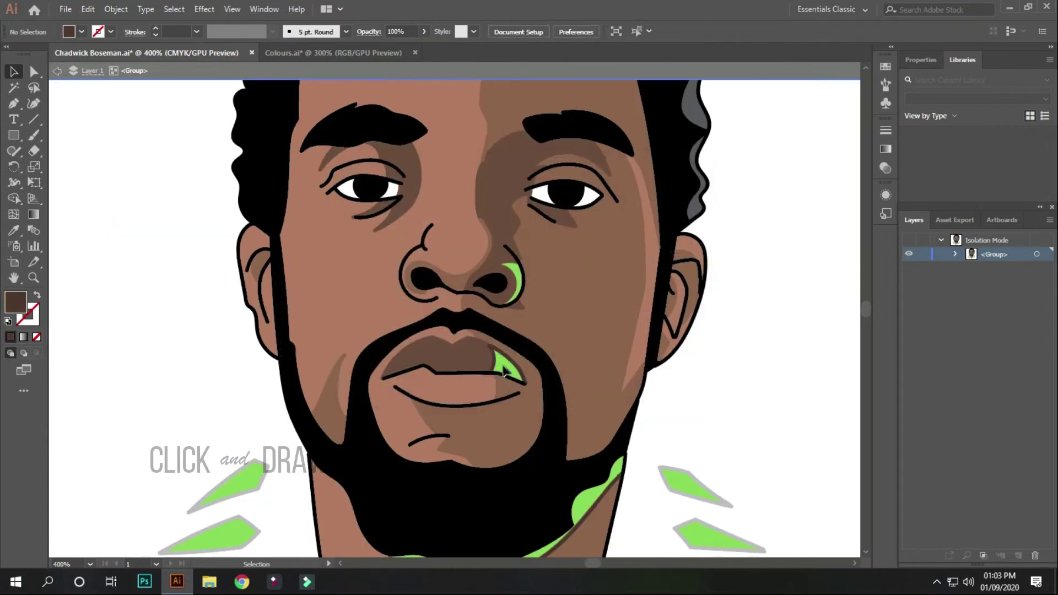
Fill the green lower-lip and neck patches brown.
click(504, 370)
scroll(557, 444, down, 1)
double_click(15, 302)
click(668, 207)
scroll(551, 386, down, 1)
double_click(16, 302)
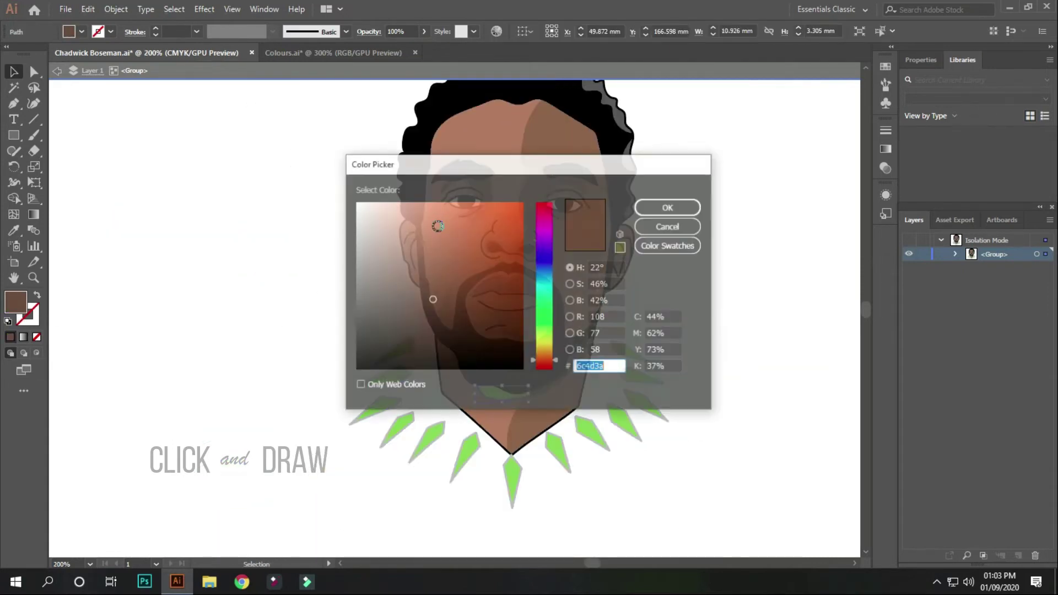
key(Return)
double_click(15, 302)
key(Return)
Check the light-brown face shape's fill, then fill the last nostril patch brown.
click(496, 252)
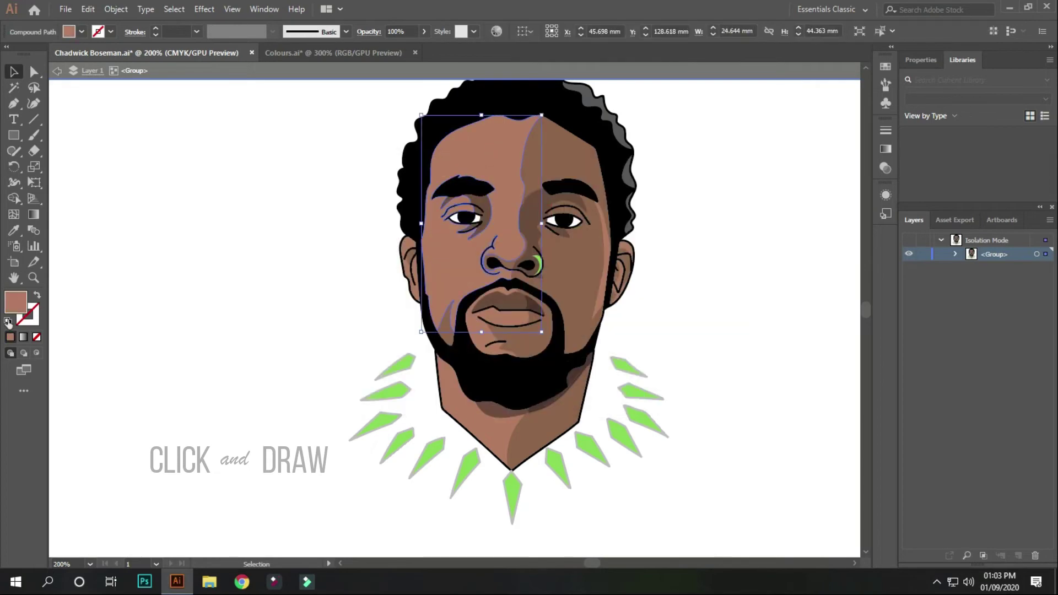
double_click(15, 302)
key(Return)
double_click(15, 302)
click(671, 206)
scroll(483, 271, up, 3)
key(ctrl+shift+a)
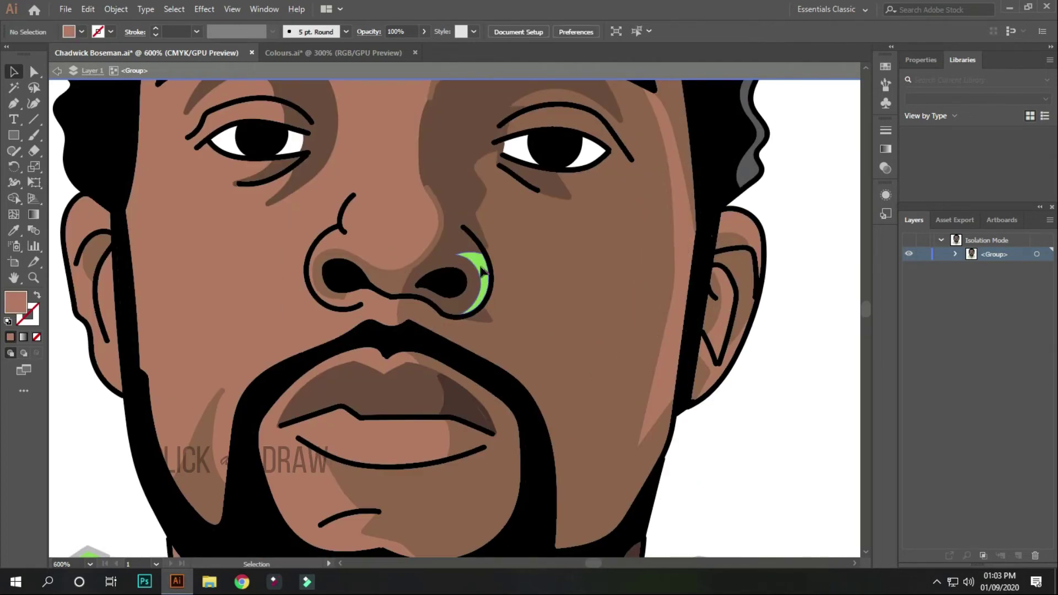
scroll(481, 270, down, 3)
double_click(16, 302)
click(668, 207)
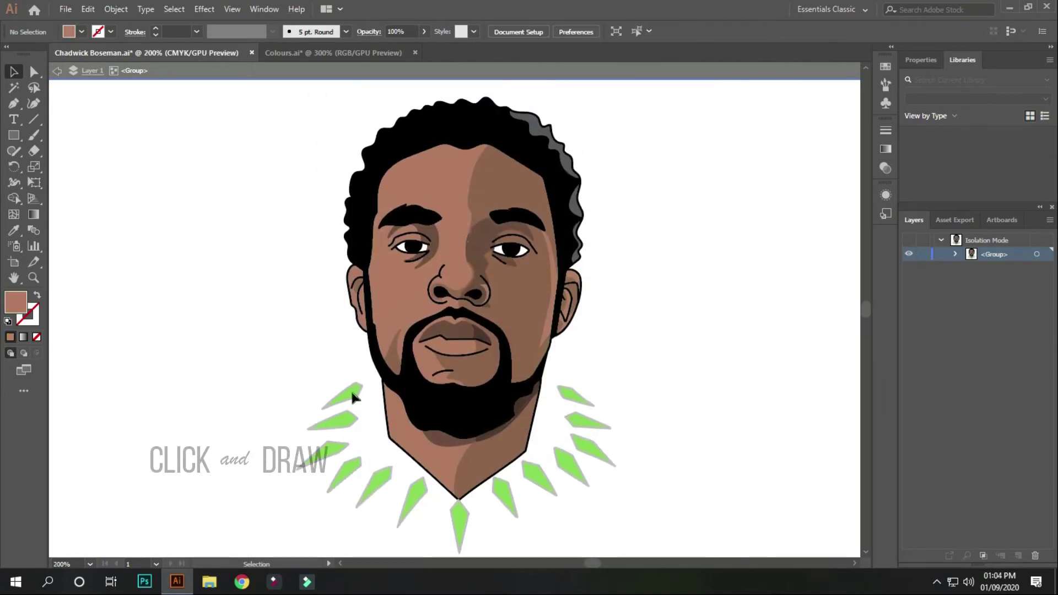
Select all the necklace teeth and fill them light grey from the swatches.
click(353, 397)
shift+click(333, 421)
shift+click(344, 471)
shift+click(410, 496)
shift+click(495, 496)
shift+click(538, 475)
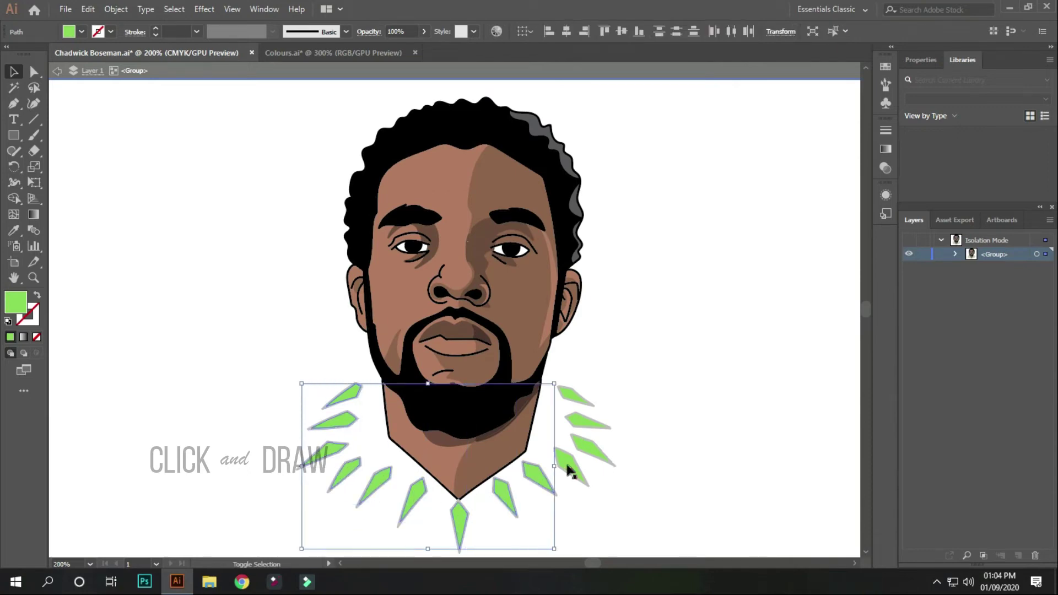
shift+click(571, 472)
shift+click(593, 450)
shift+click(587, 422)
shift+click(576, 396)
click(81, 31)
click(33, 60)
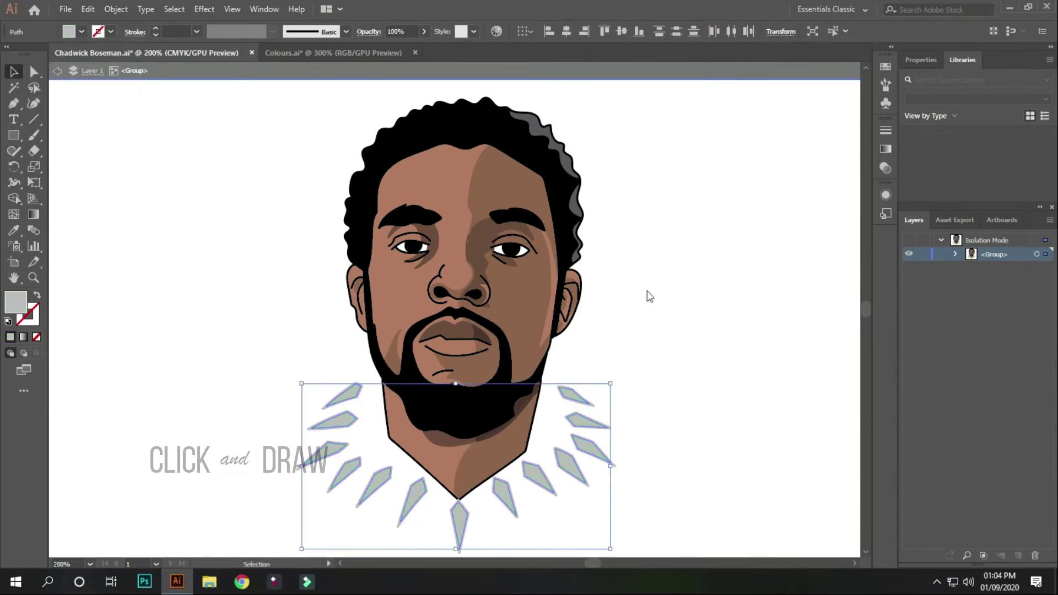
click(647, 290)
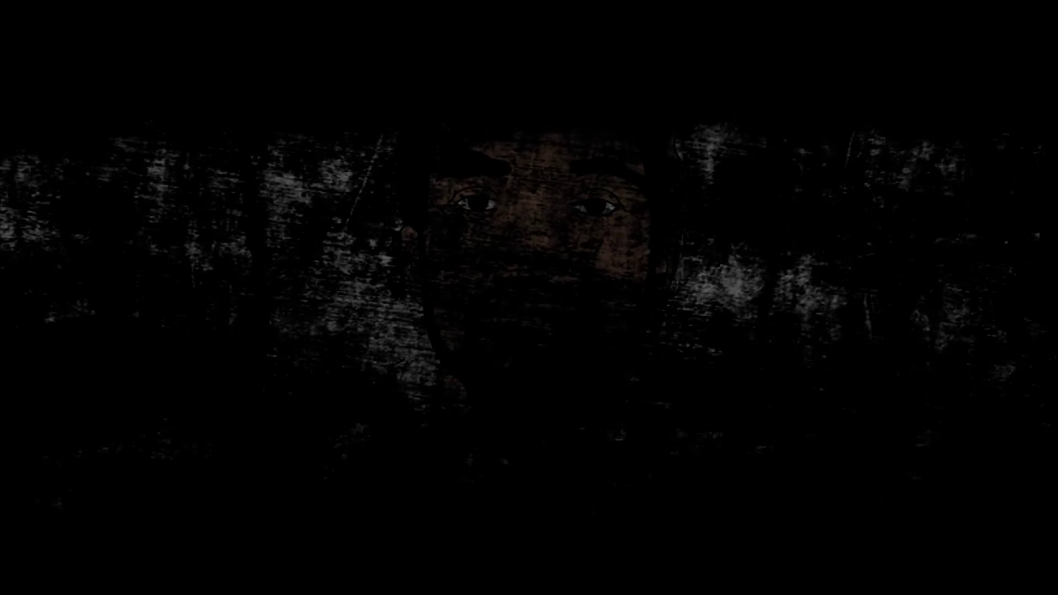